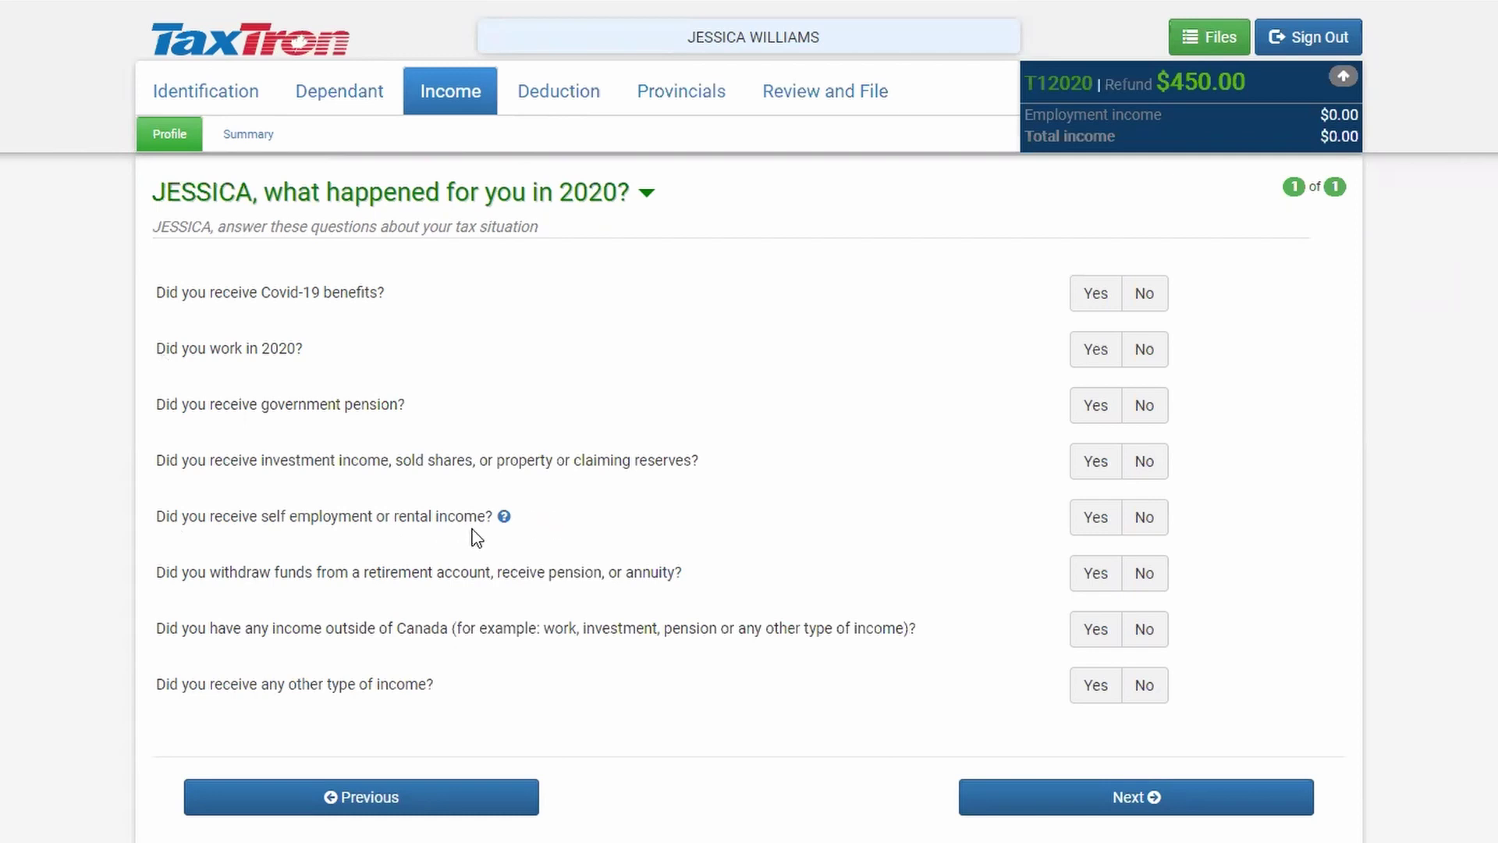
Answer Yes to receiving self-employment or rental income in 2020 and continue
{"action": "left_click", "coordinate": [1095, 521]}
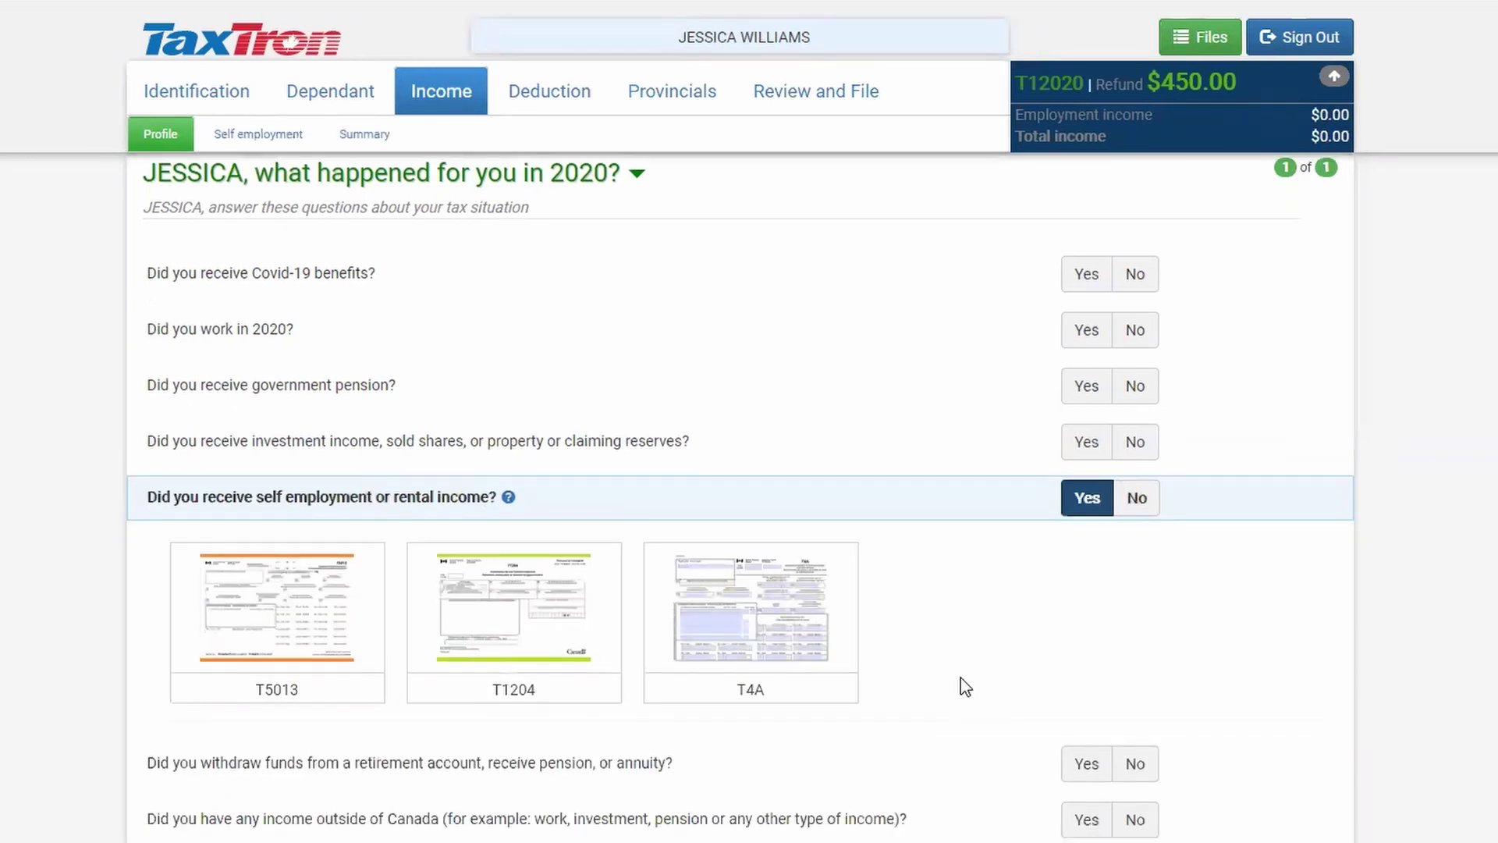
{"action": "scroll", "coordinate": [965, 686], "scroll_direction": "down", "scroll_amount": 1}
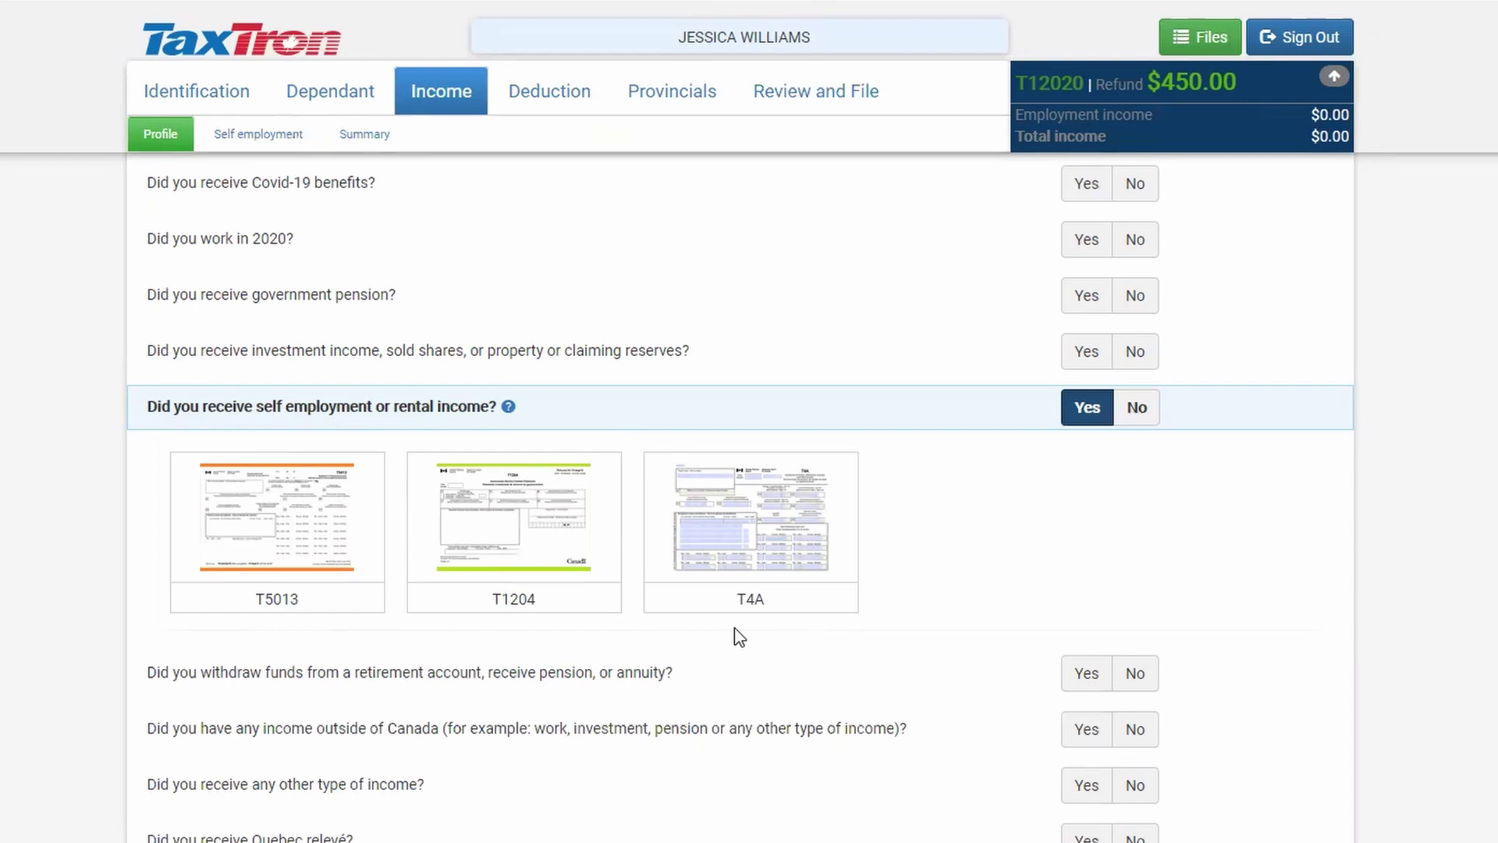
{"action": "scroll", "coordinate": [926, 650], "scroll_direction": "down", "scroll_amount": 2}
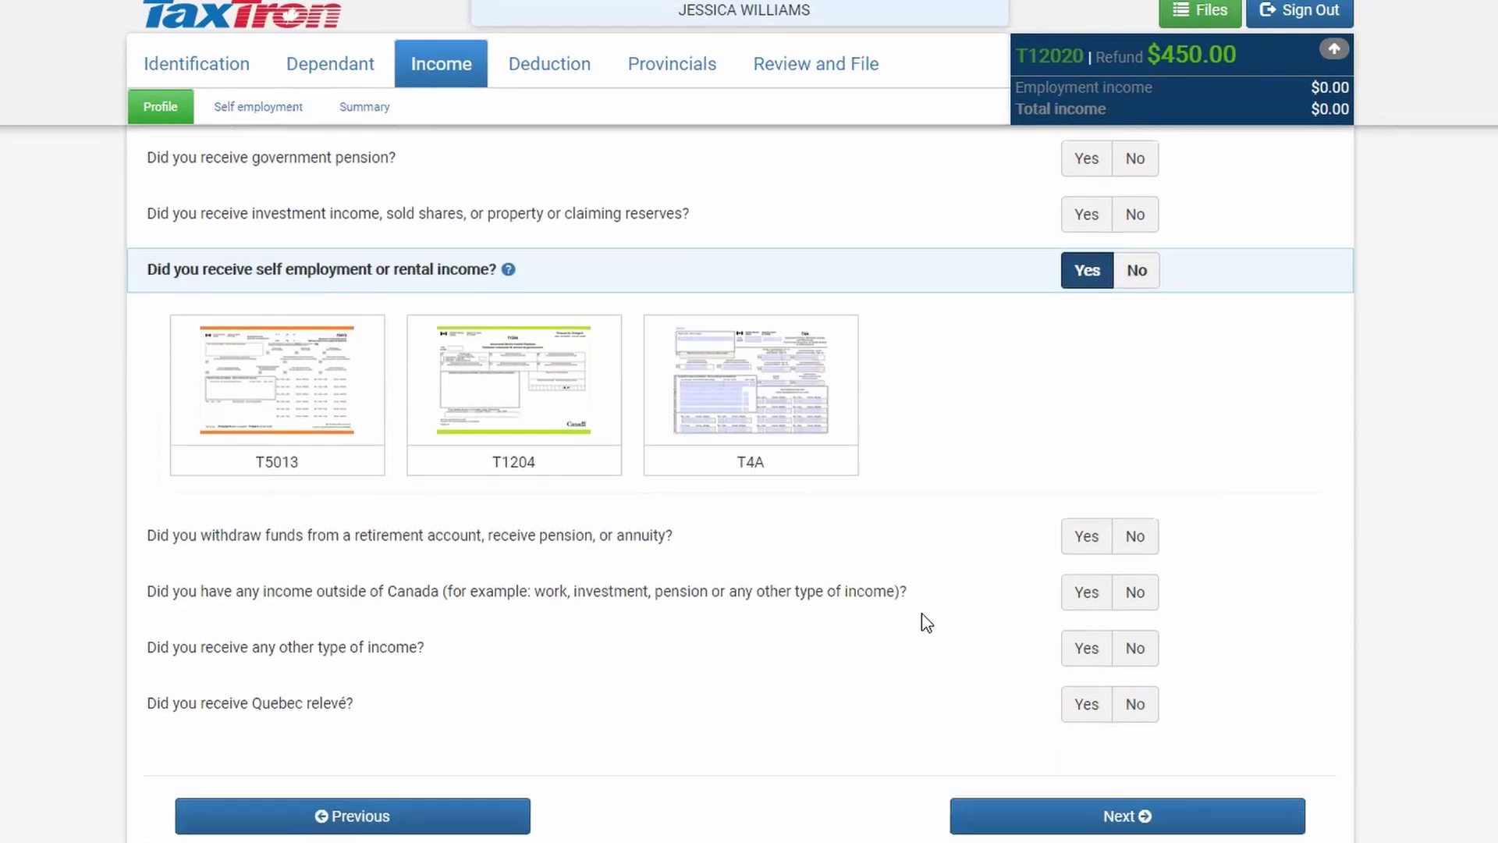
{"action": "left_click", "coordinate": [1029, 818]}
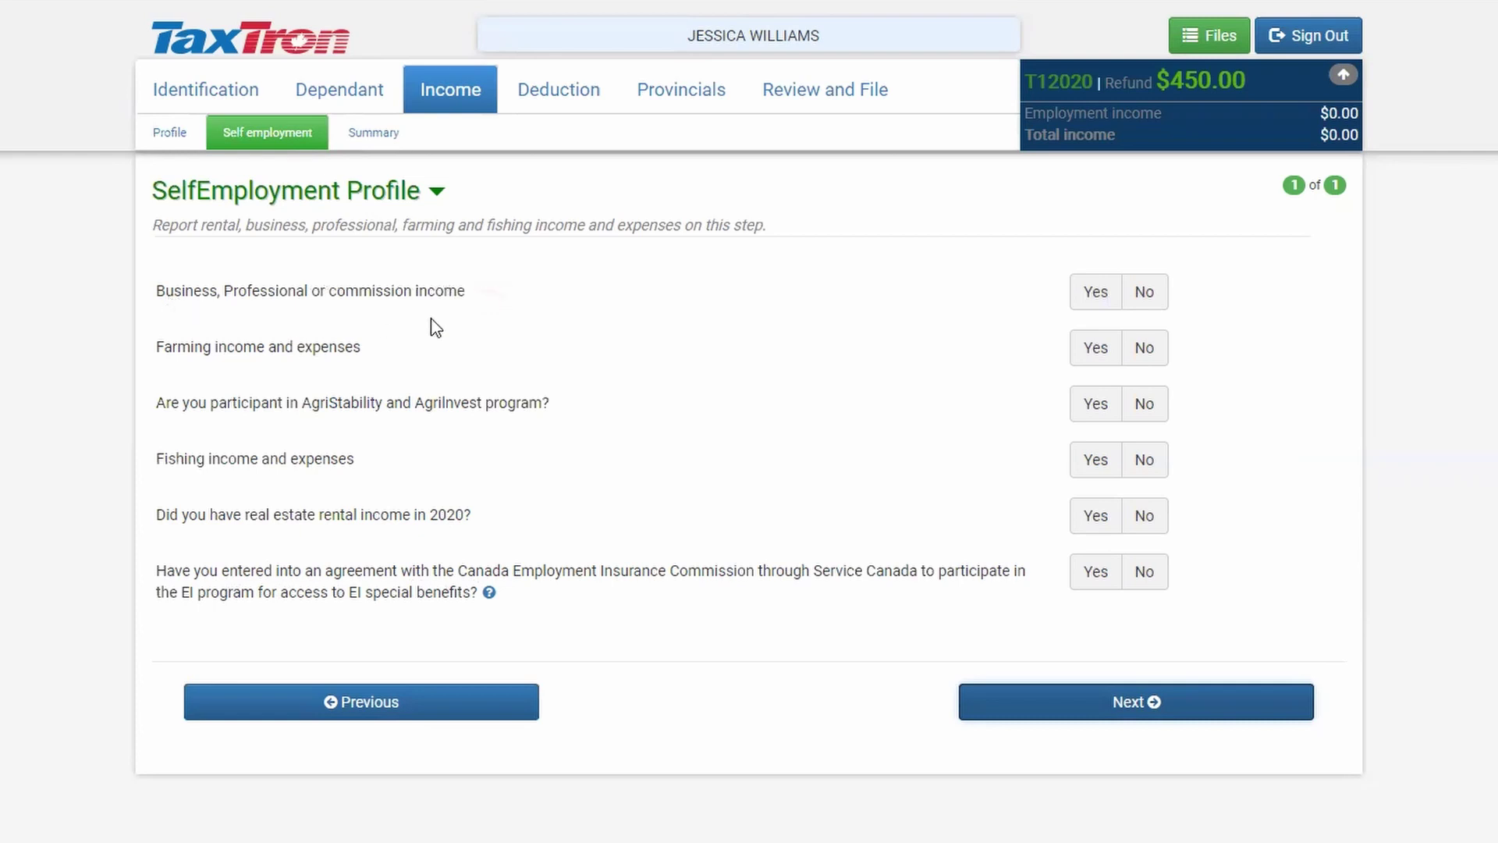
Answer Yes to business, professional or commission income and proceed to the business statement
{"action": "left_click", "coordinate": [1102, 301]}
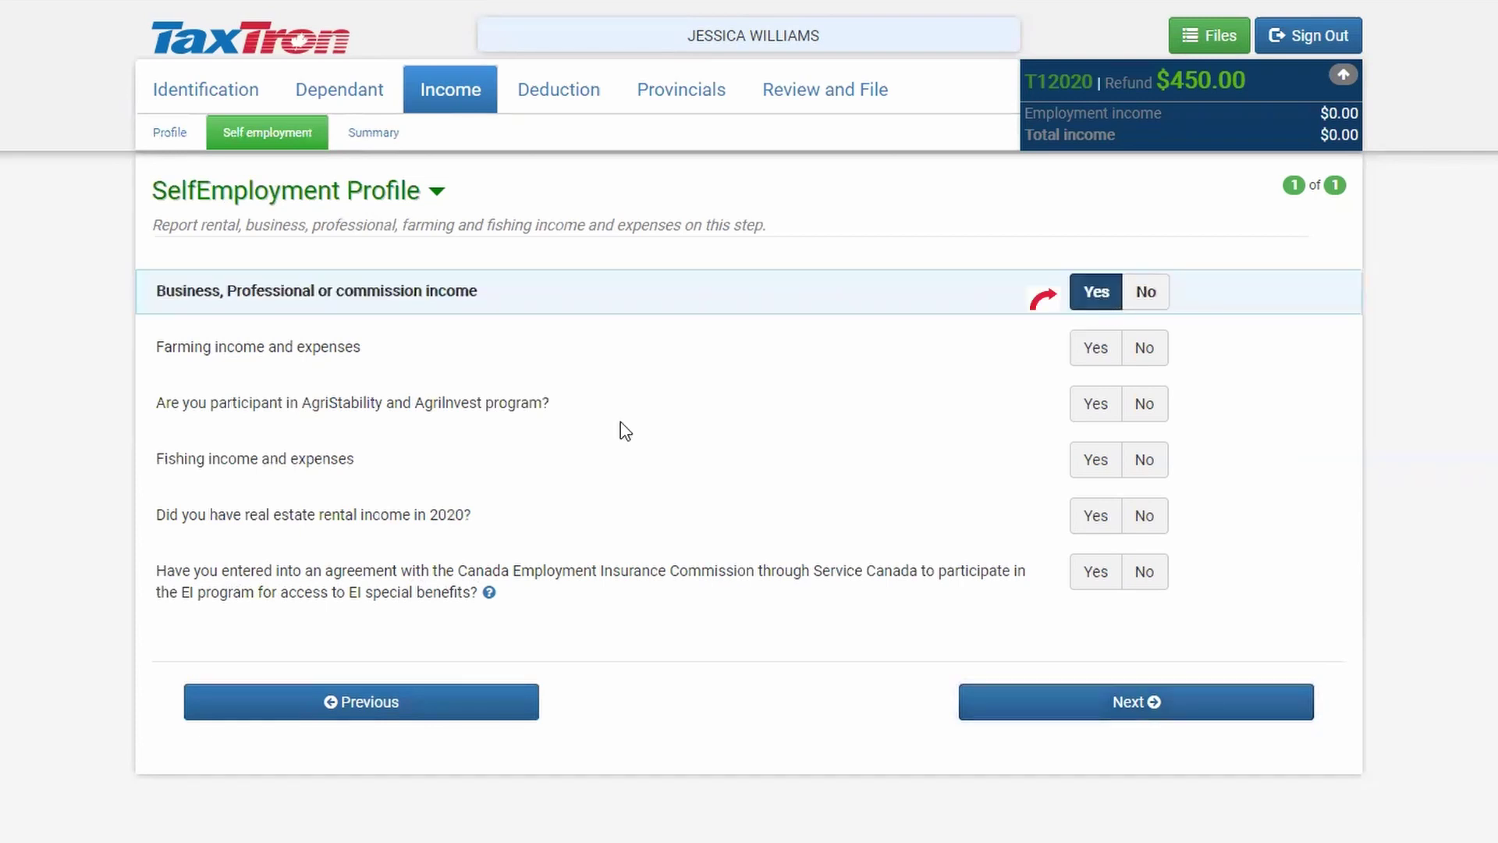
{"action": "left_click", "coordinate": [1087, 711]}
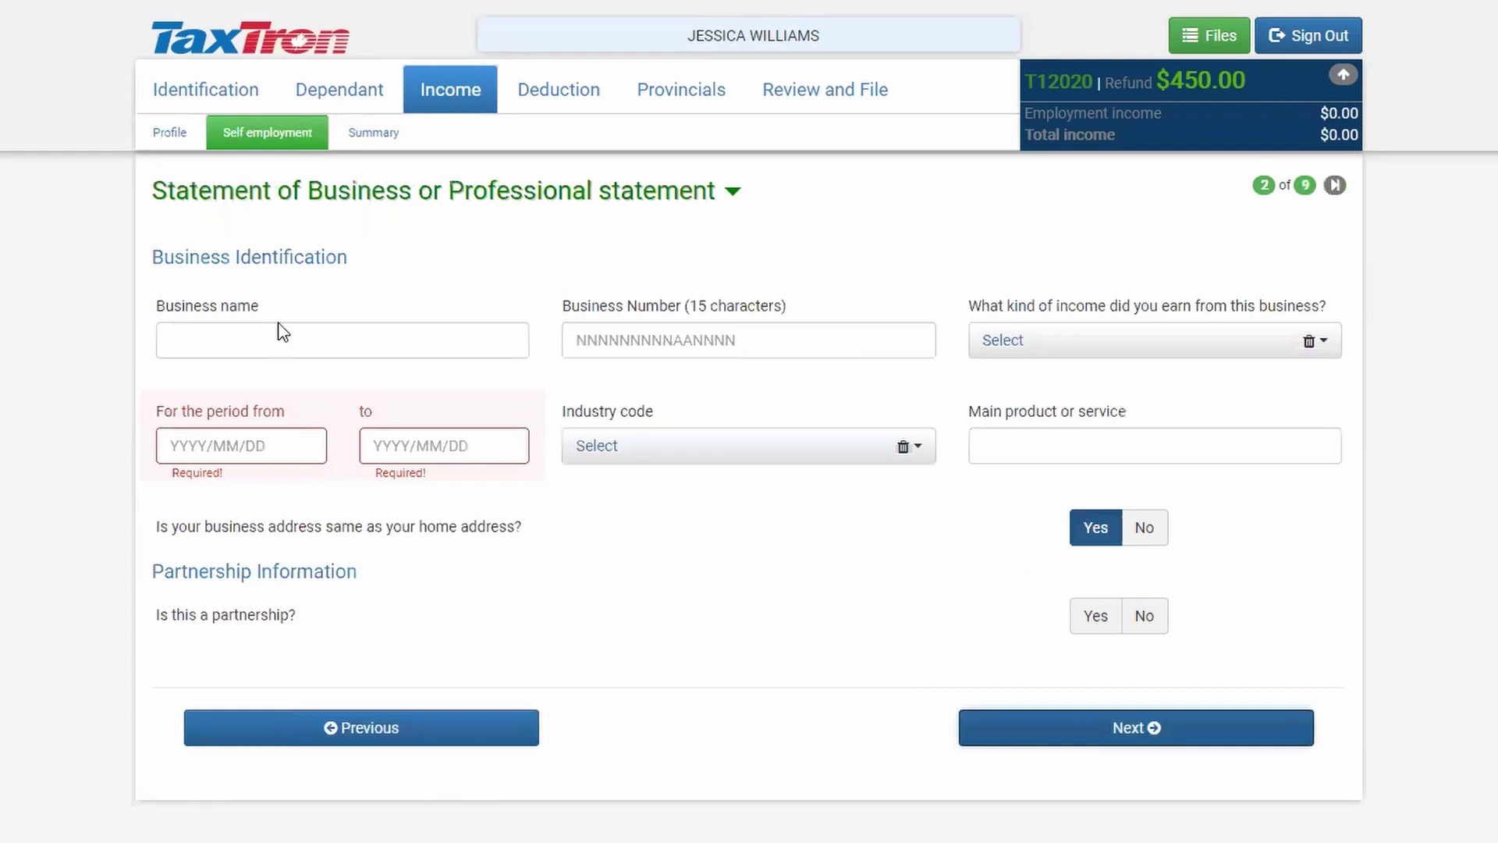
Enter the business name and choose Business as the income type
{"action": "left_click", "coordinate": [269, 341]}
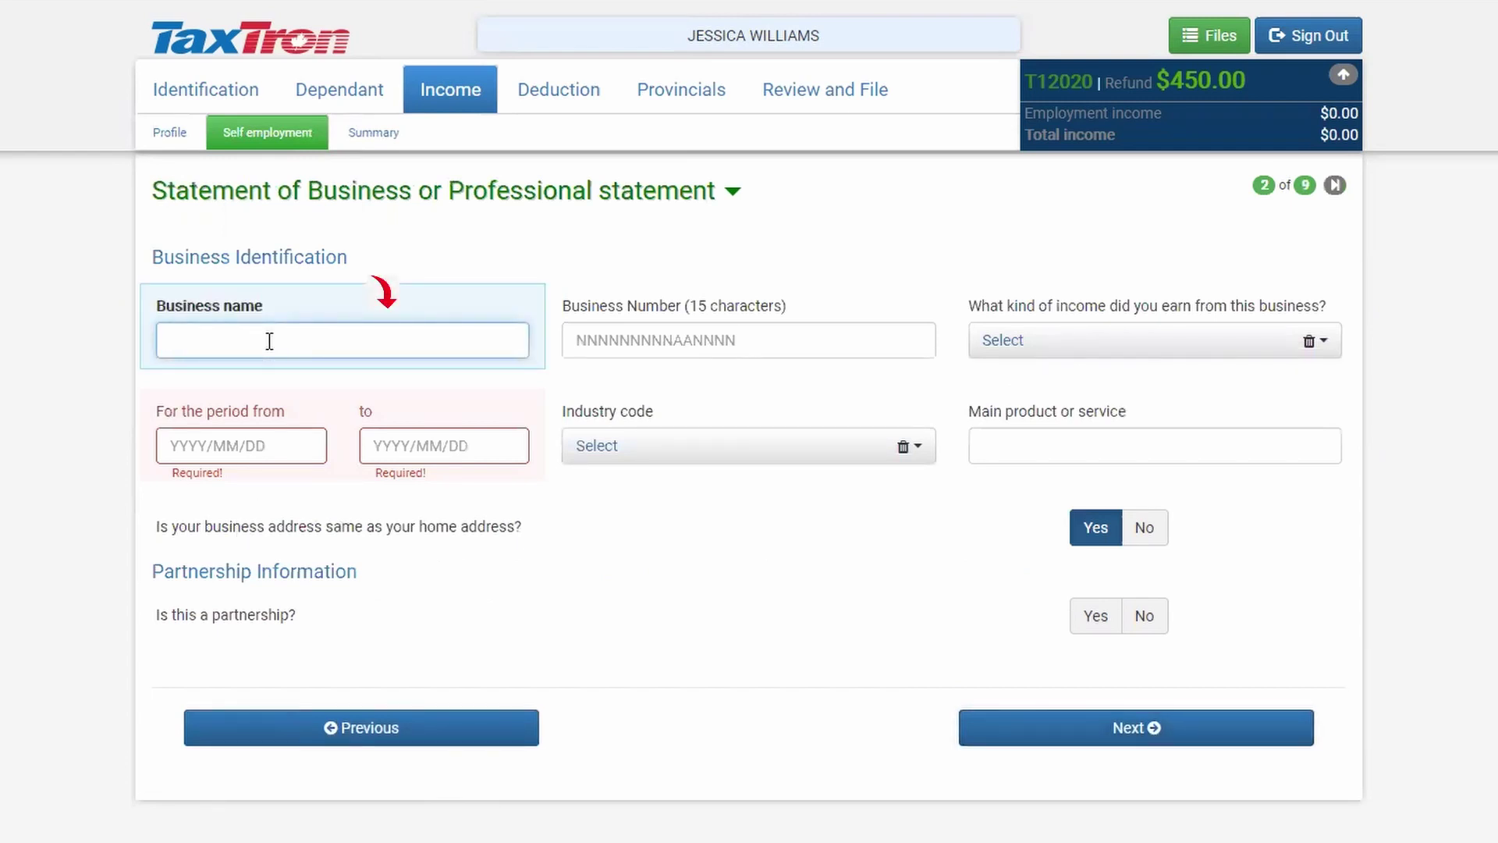
{"action": "type", "text": "Jessi"}
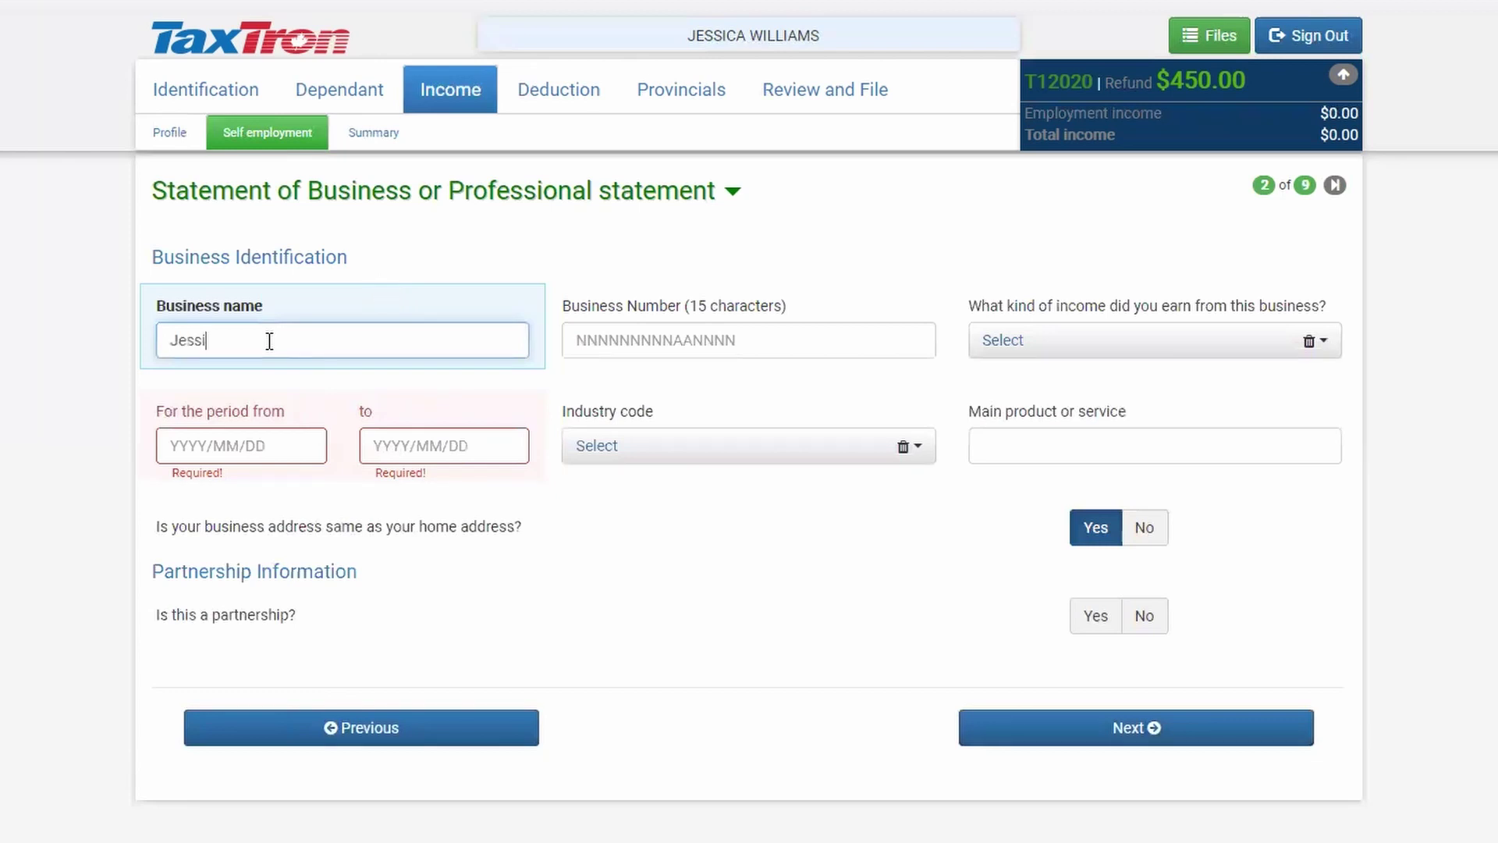
{"action": "type", "text": "ca Smith"}
{"action": "key", "text": "Tab"}
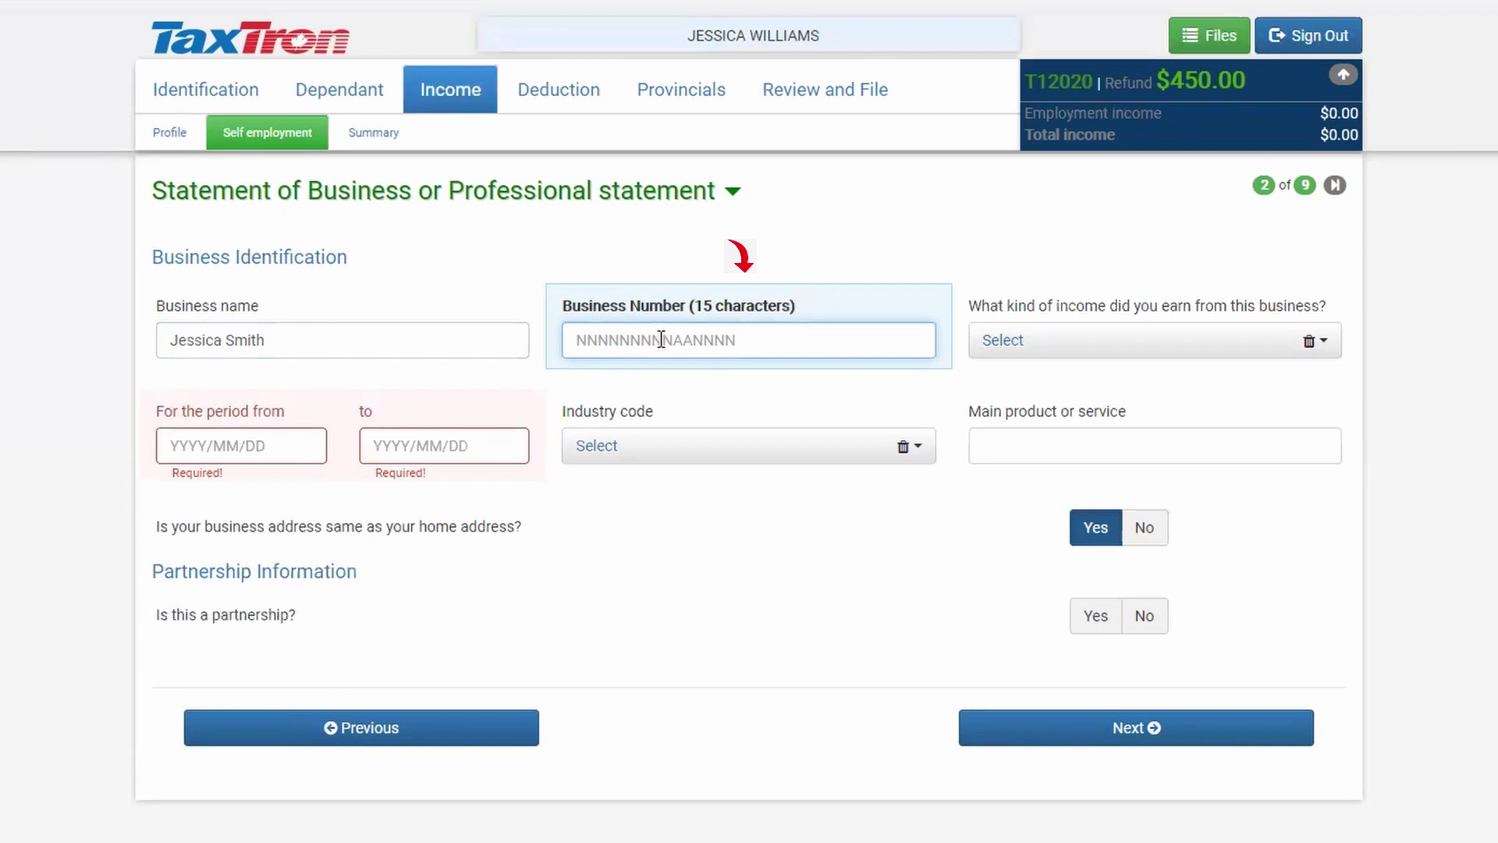
{"action": "left_click", "coordinate": [1330, 352]}
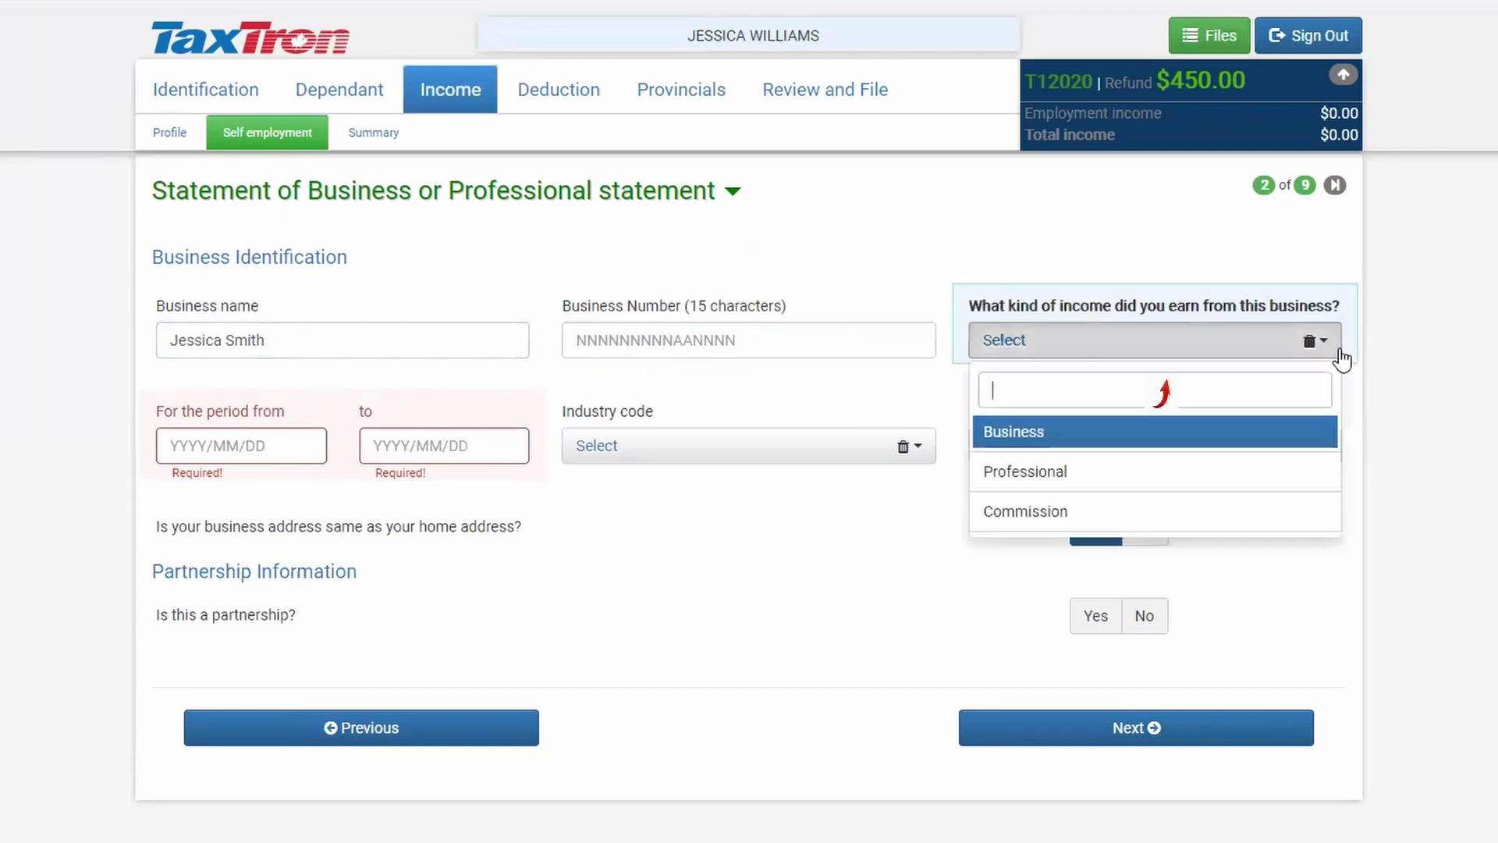
{"action": "left_click", "coordinate": [1053, 439]}
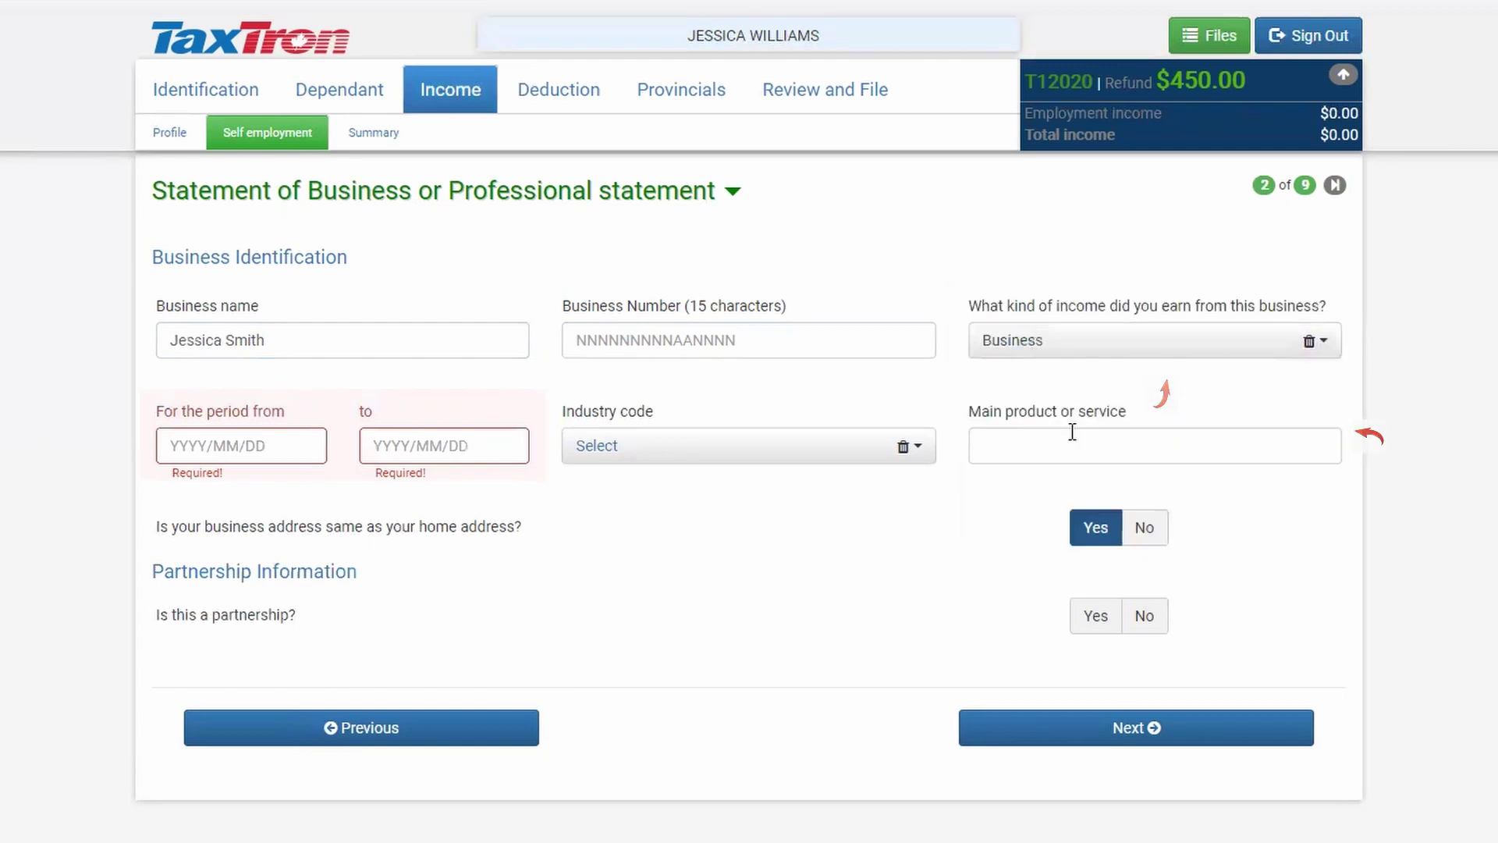
Set the fiscal period to 2020 and enter Daycare as the main product or service
{"action": "left_click", "coordinate": [259, 446]}
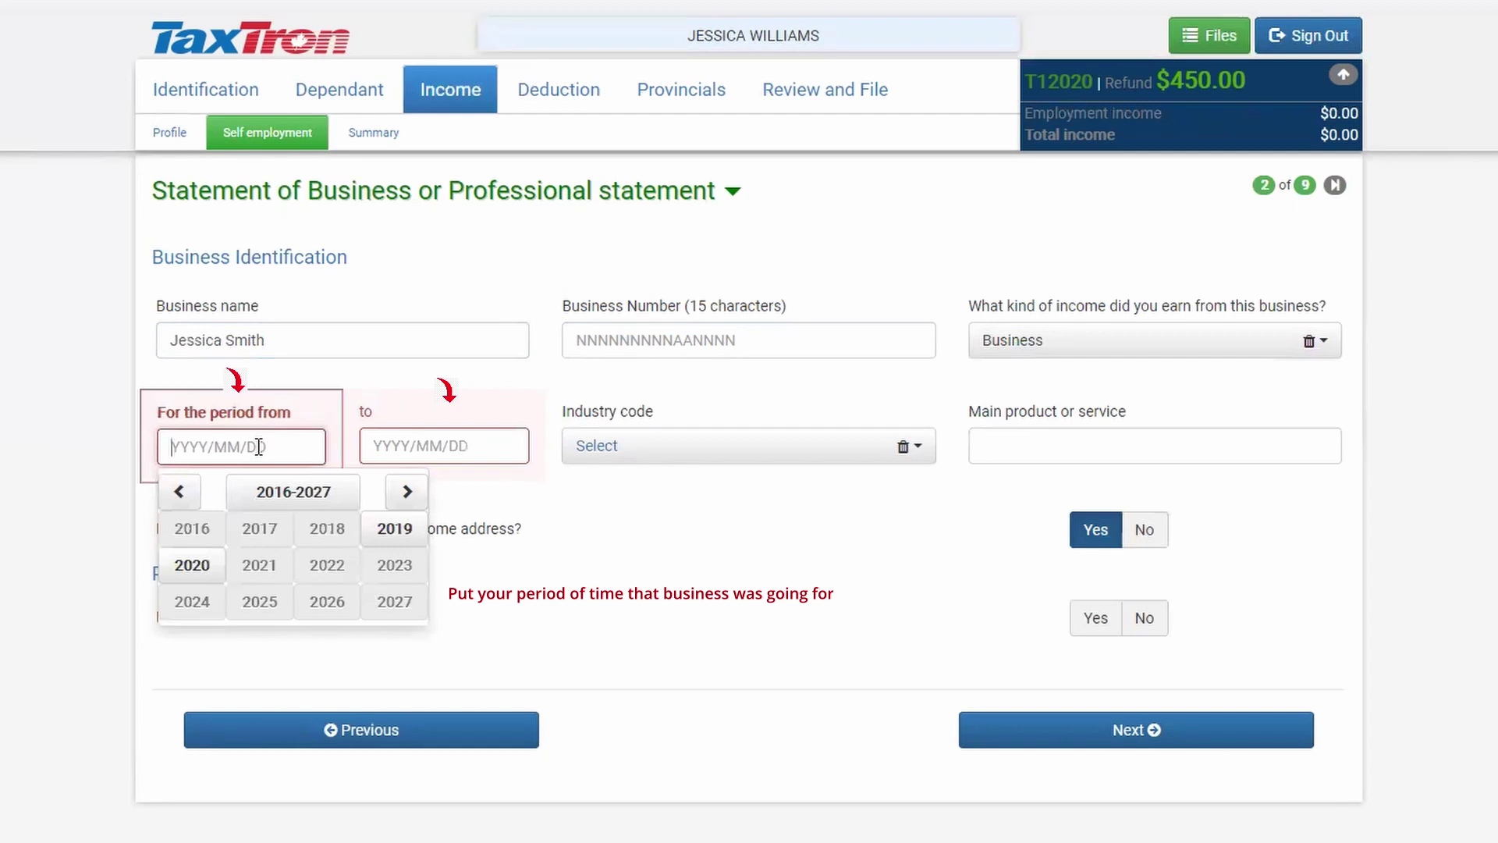
{"action": "type", "text": "2020/01/01"}
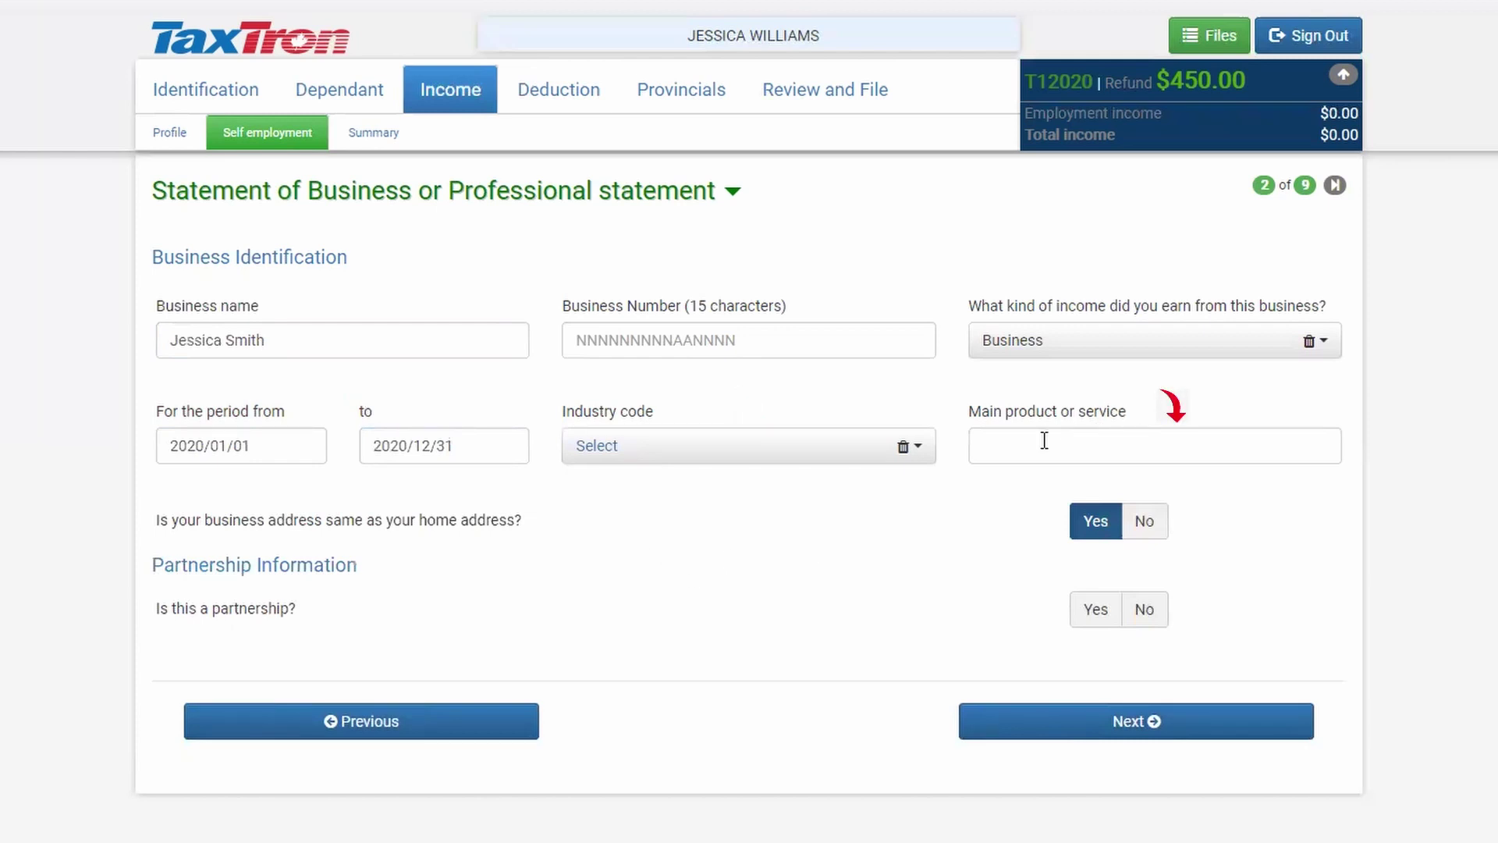
{"action": "left_click", "coordinate": [1043, 440]}
{"action": "type", "text": "Day"}
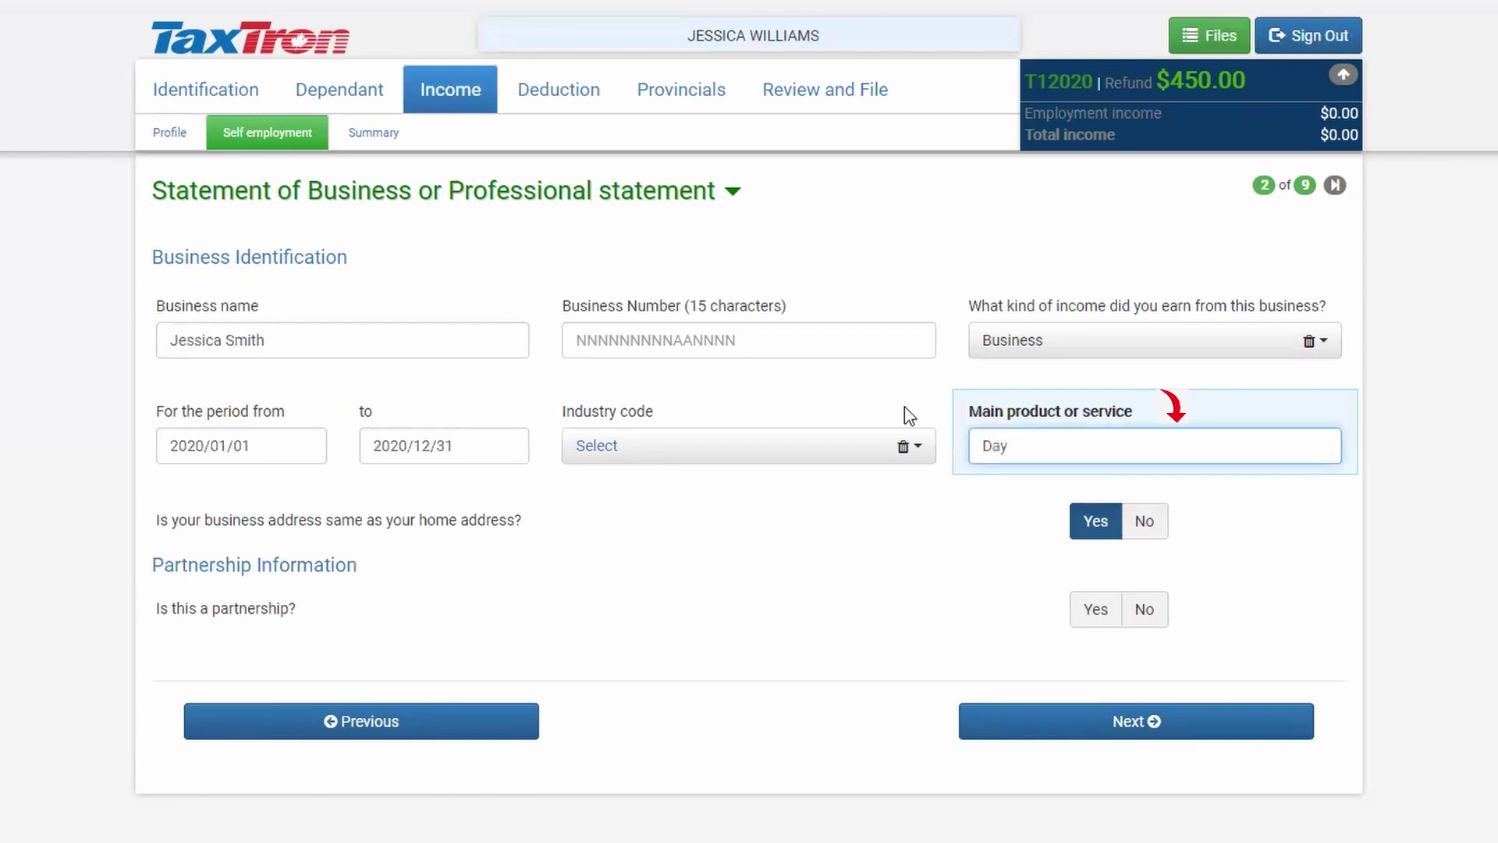
{"action": "type", "text": "care"}
Search 'day' and set the industry code to Child day-care services, then continue
{"action": "left_click", "coordinate": [917, 459]}
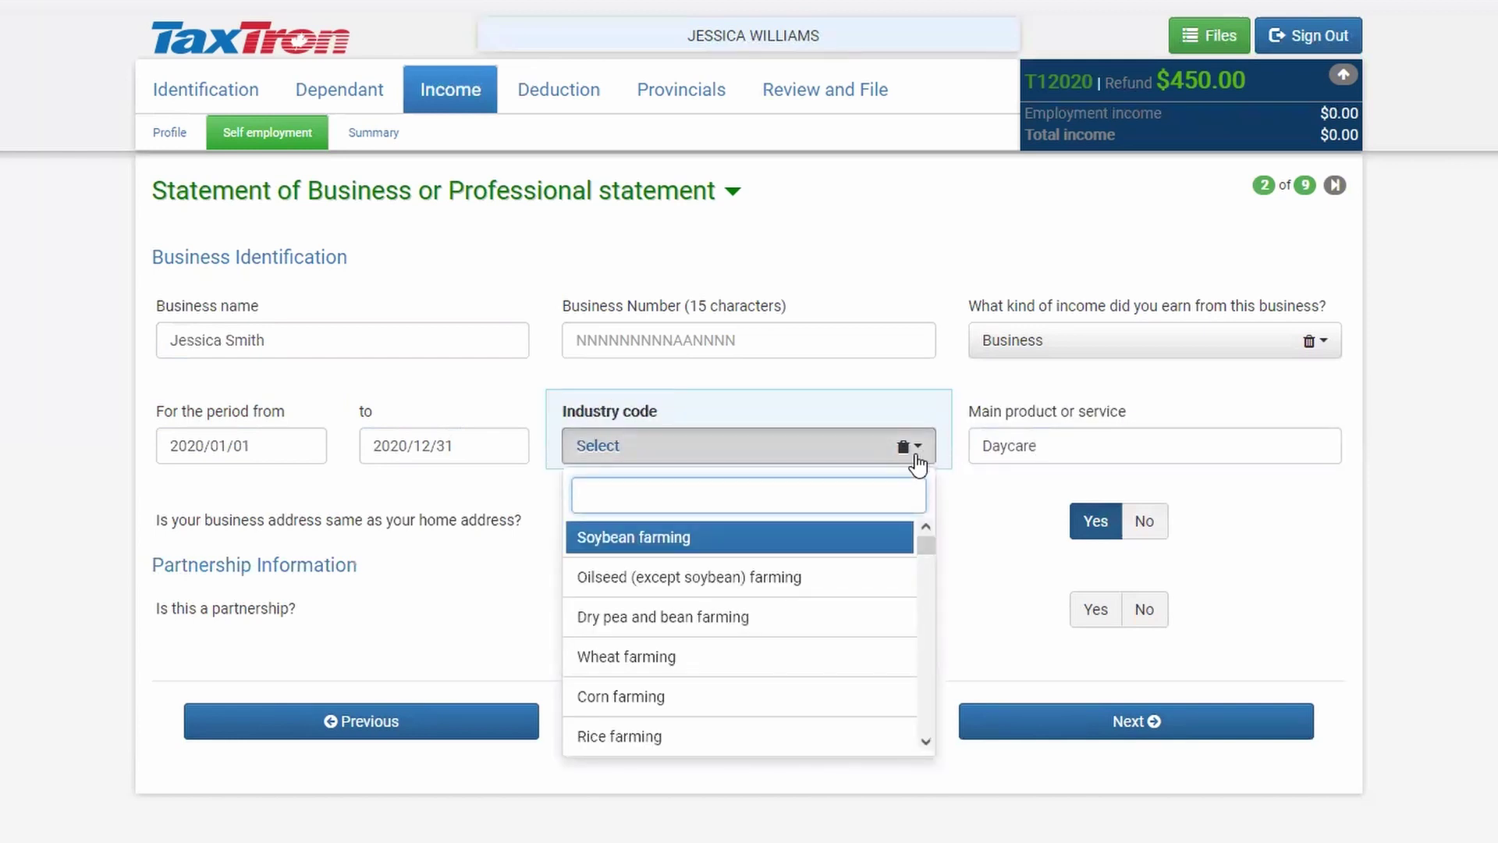
{"action": "type", "text": "da"}
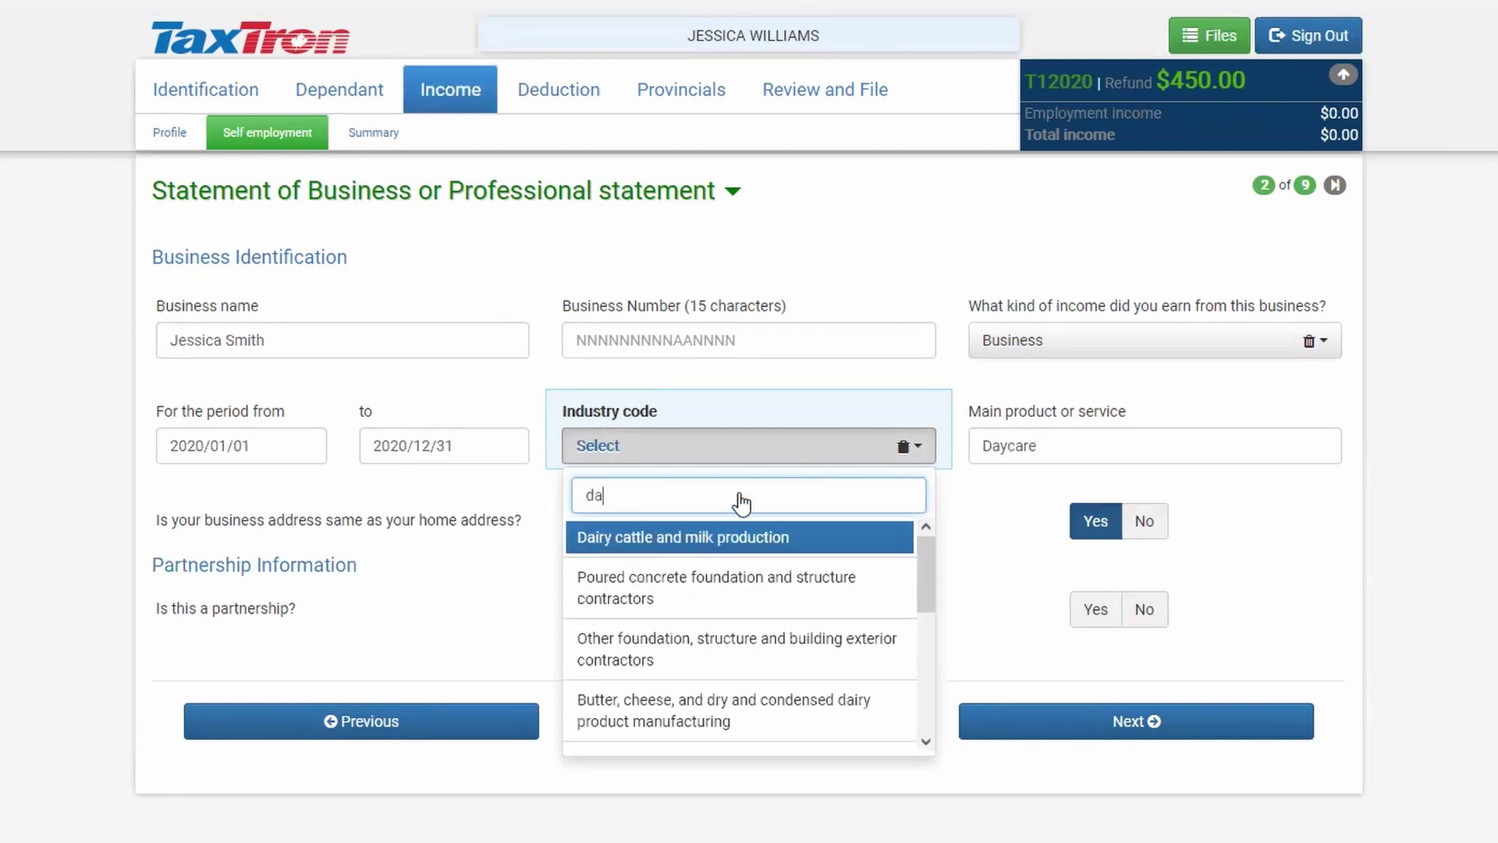
{"action": "type", "text": "y"}
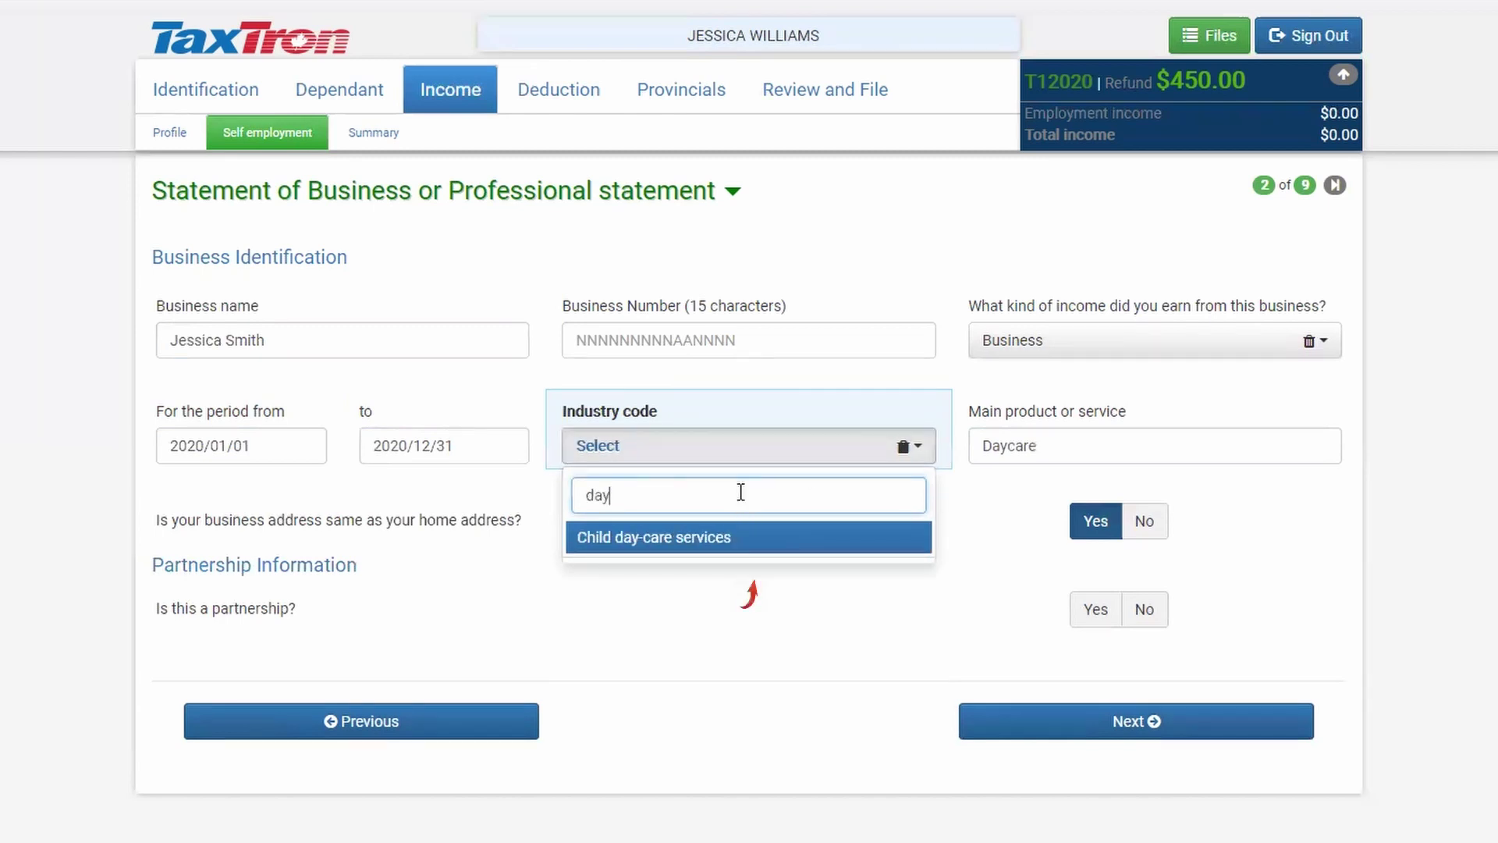
{"action": "left_click", "coordinate": [702, 538]}
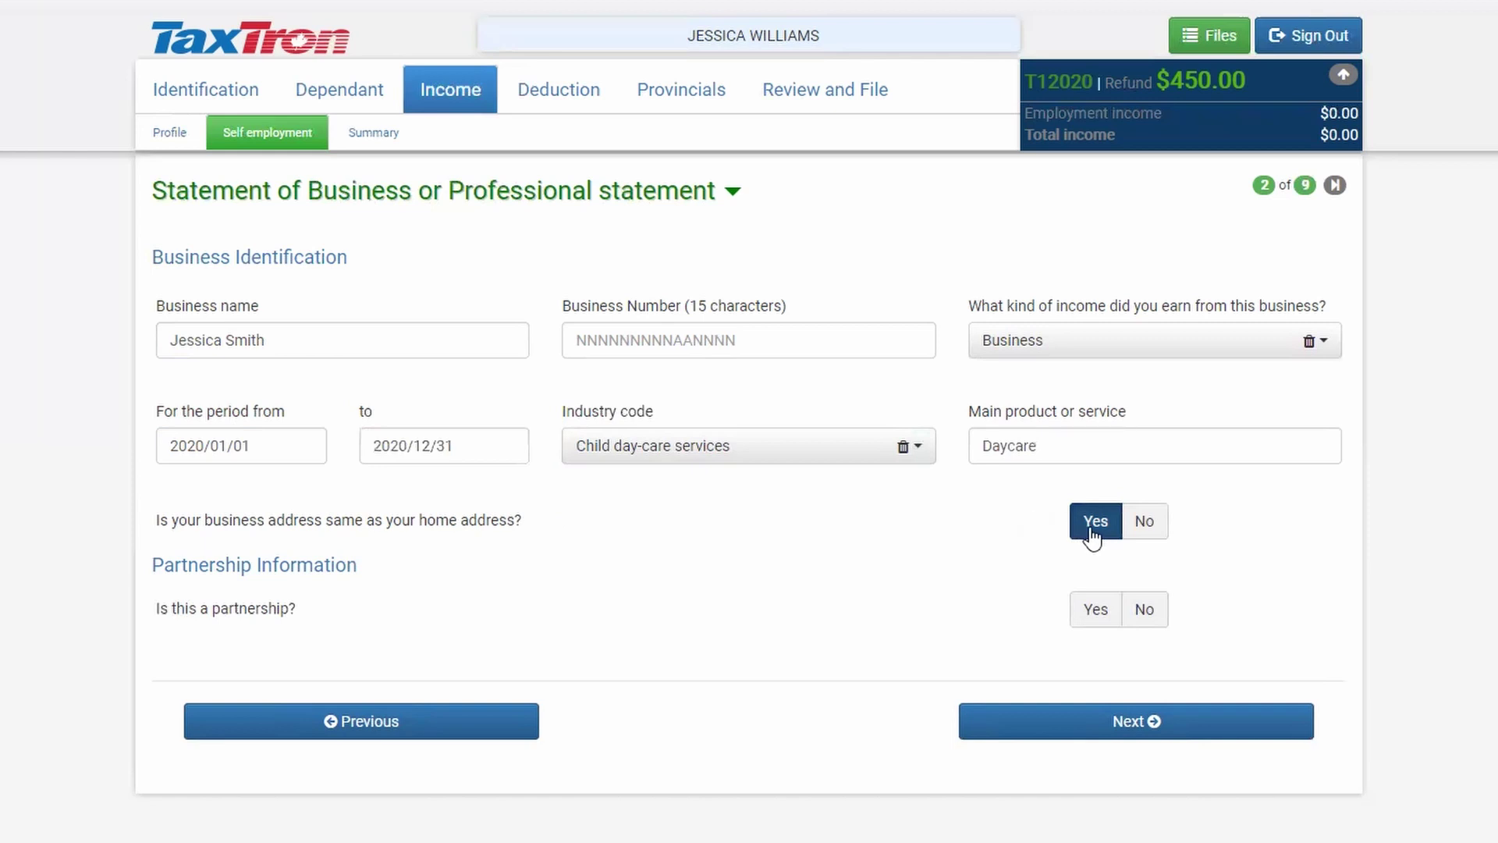
{"action": "left_click", "coordinate": [1027, 727]}
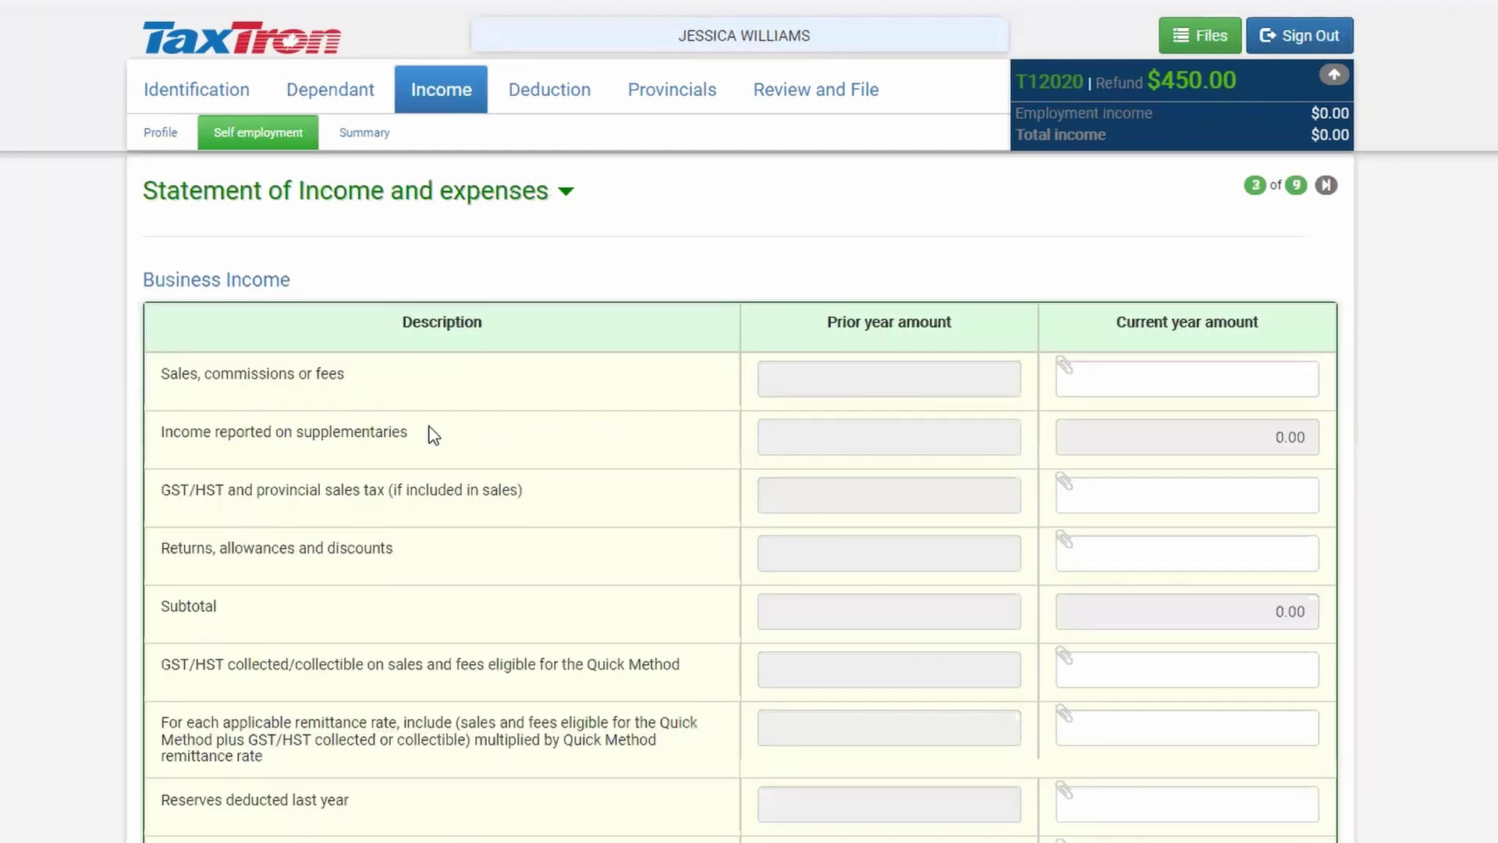
Enter 15,000.00 in current-year sales, commissions or fees, giving 15,000.00 gross profit
{"action": "scroll", "coordinate": [718, 505], "scroll_direction": "down", "scroll_amount": 2}
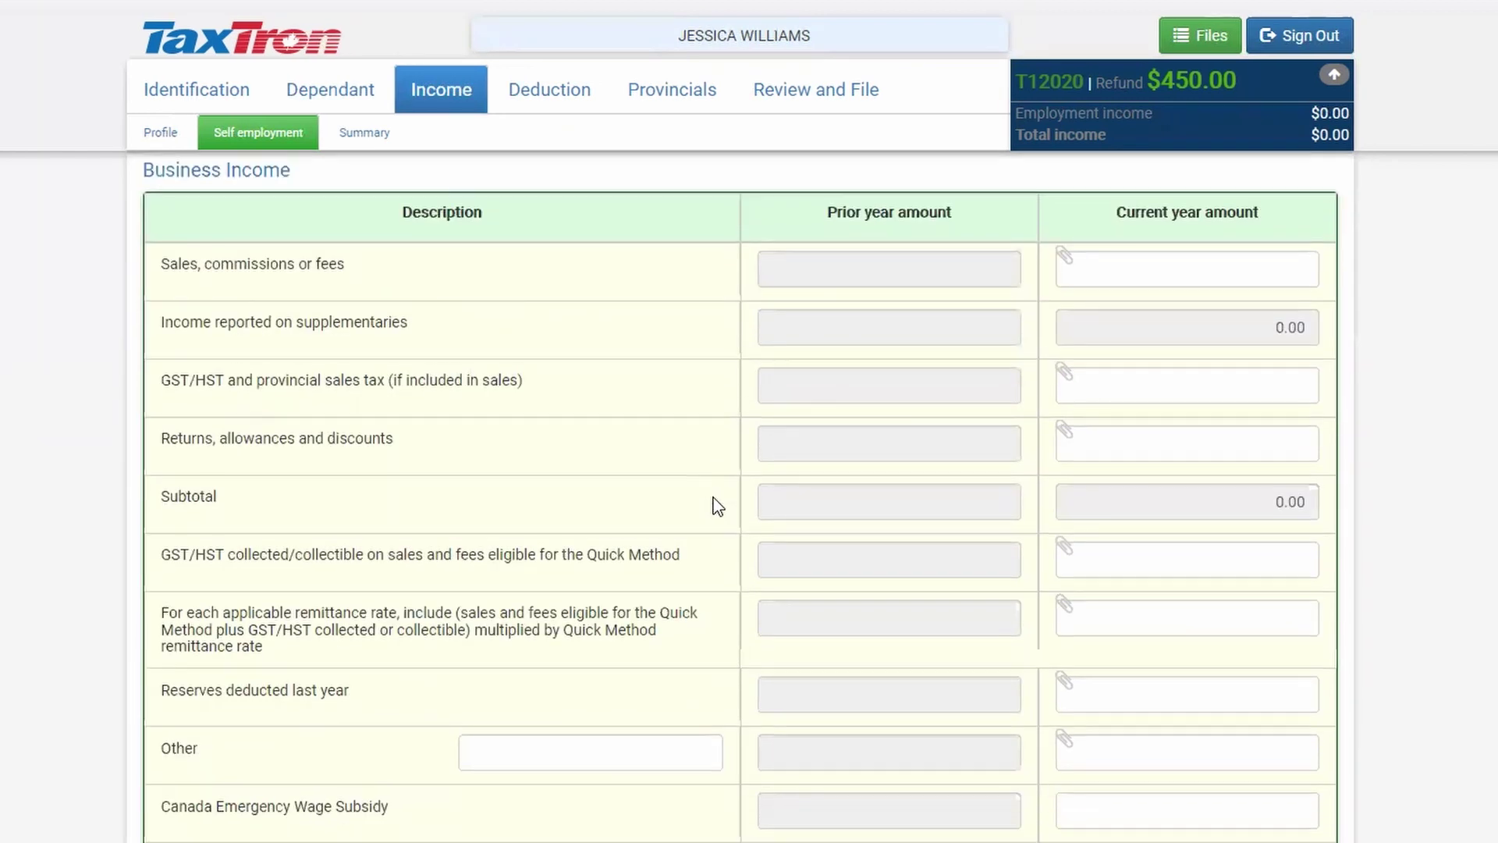
{"action": "scroll", "coordinate": [711, 503], "scroll_direction": "down", "scroll_amount": 4}
{"action": "scroll", "coordinate": [712, 503], "scroll_direction": "up", "scroll_amount": 4}
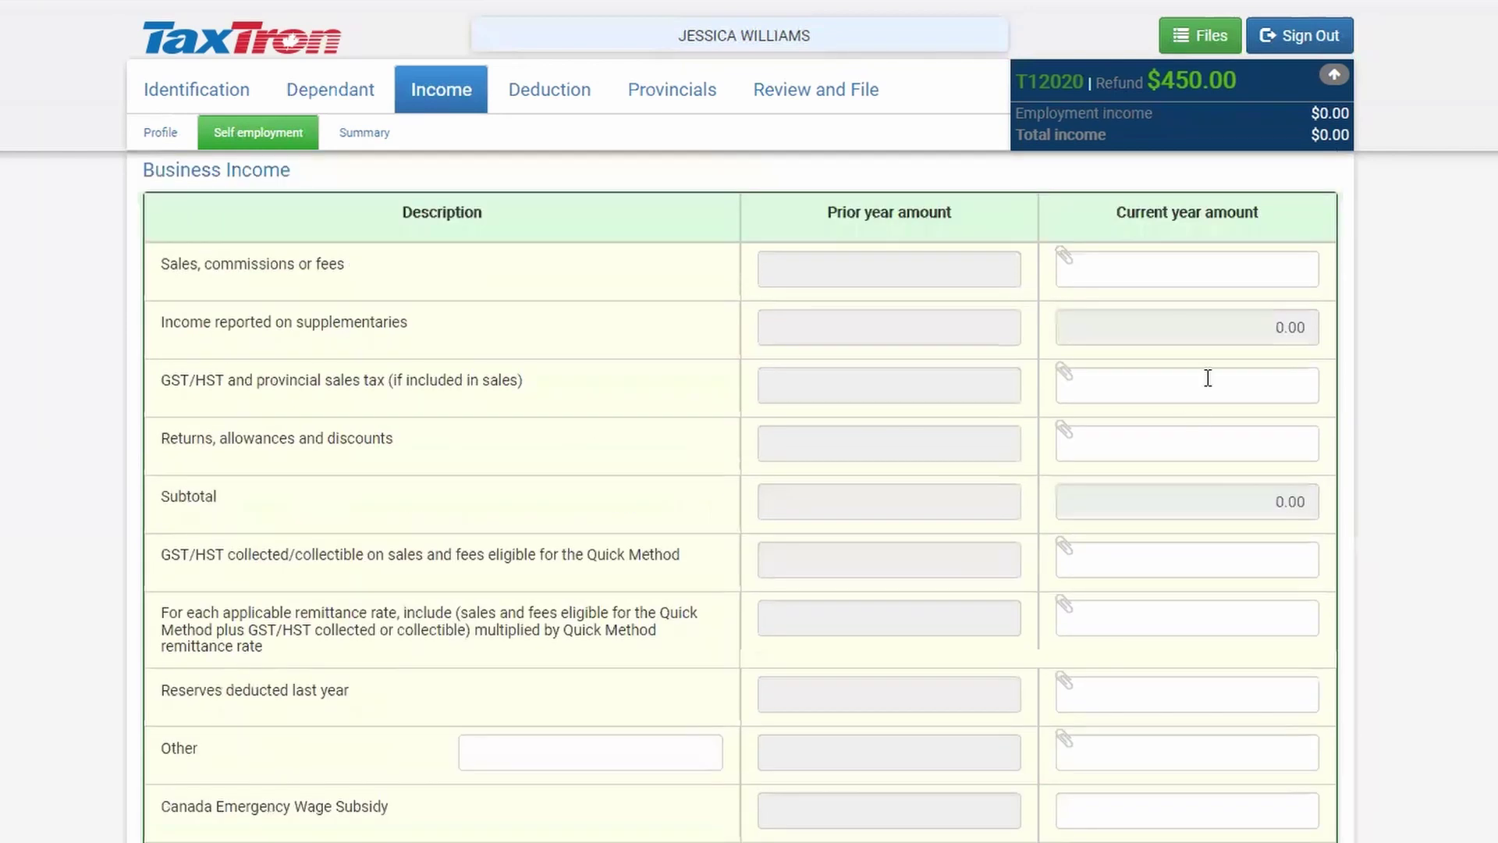
{"action": "left_click", "coordinate": [1182, 270]}
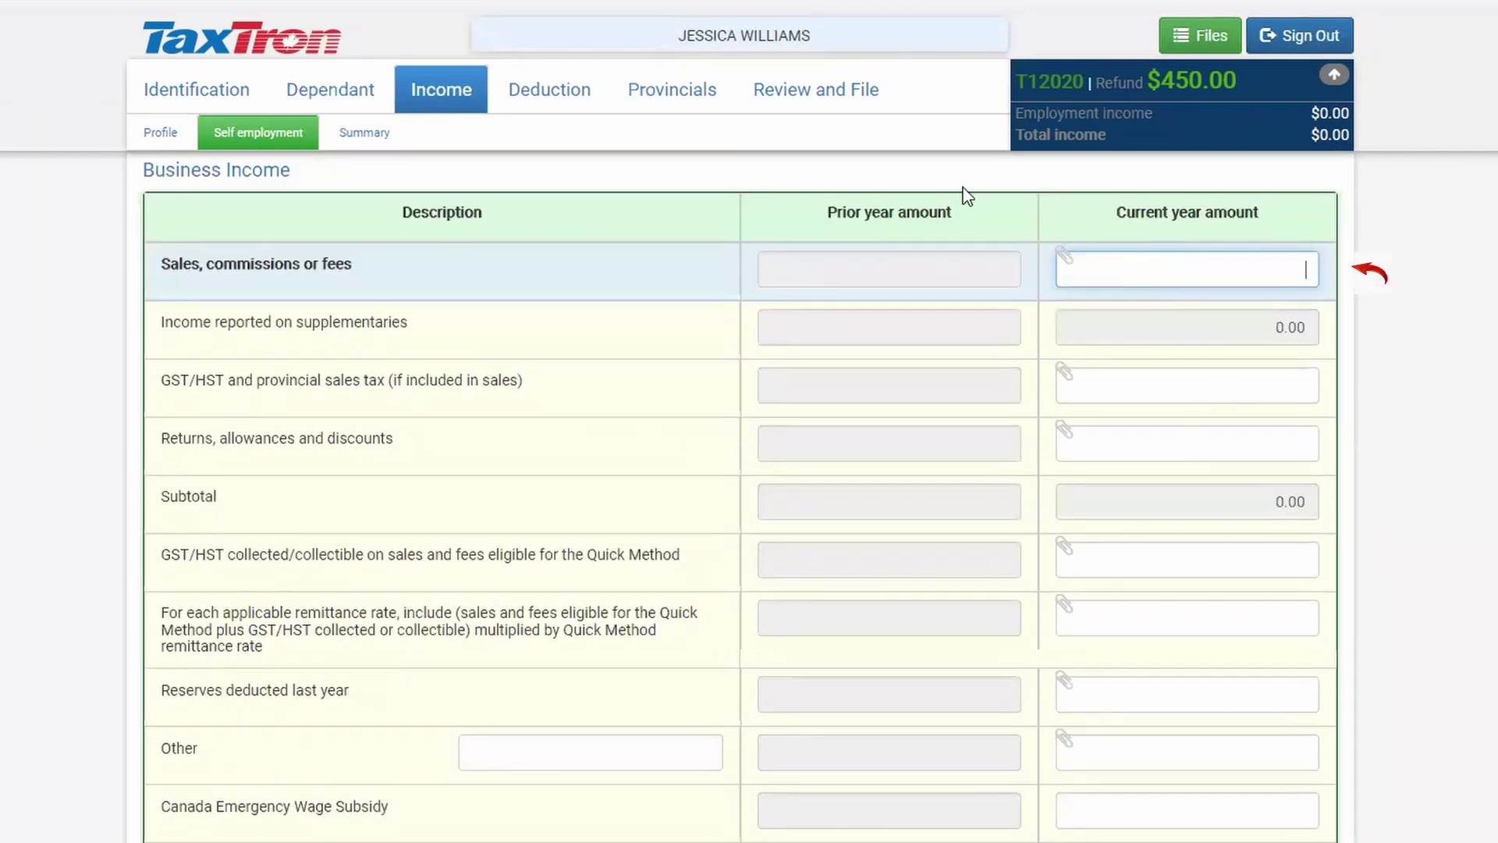
{"action": "type", "text": "15000"}
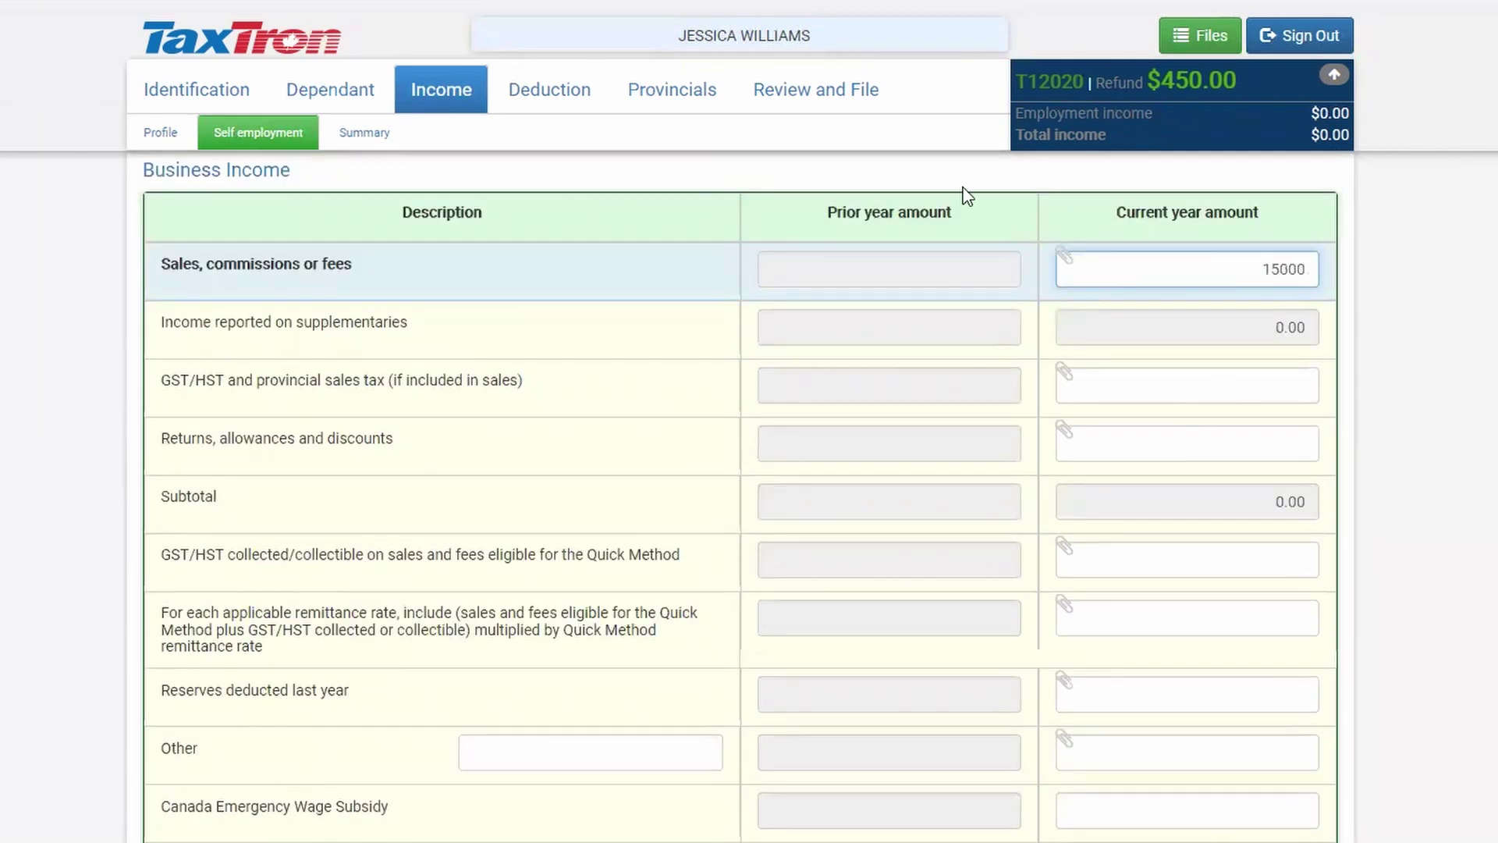
{"action": "left_click", "coordinate": [1178, 378]}
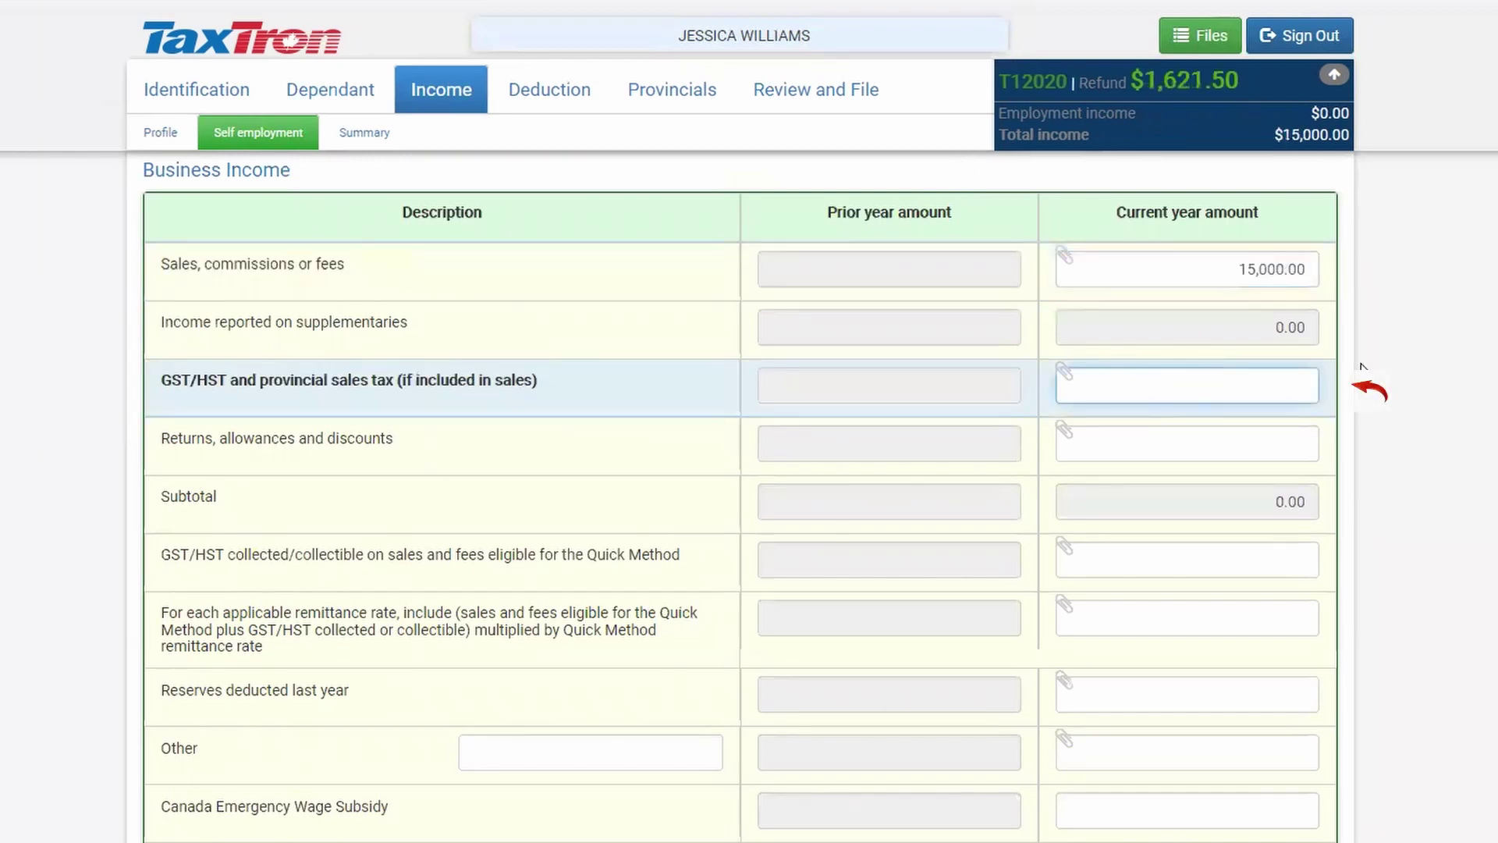
{"action": "scroll", "coordinate": [1131, 734], "scroll_direction": "down", "scroll_amount": 11}
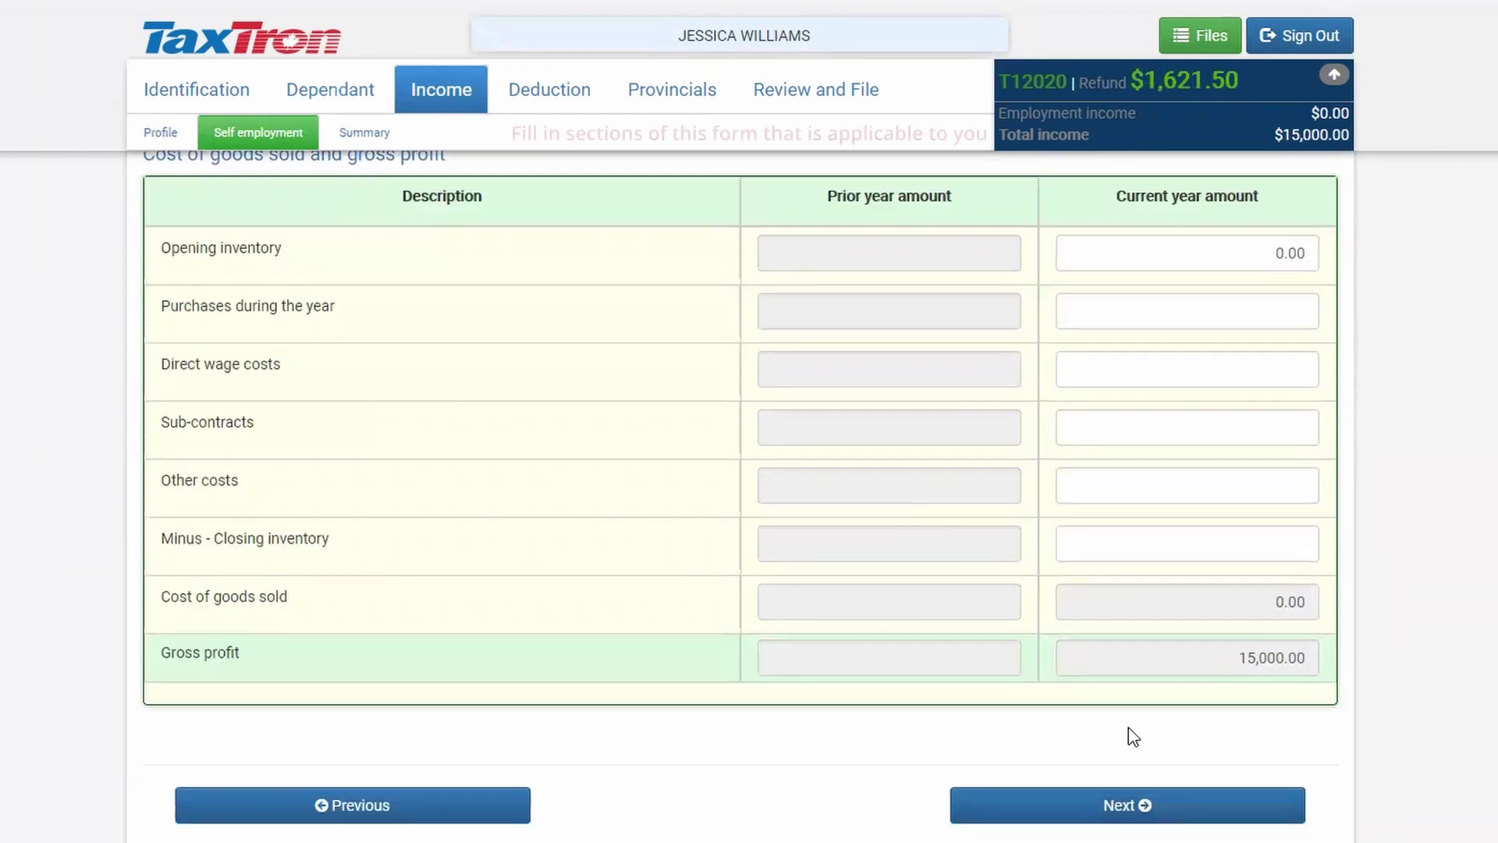
{"action": "scroll", "coordinate": [1128, 724], "scroll_direction": "up", "scroll_amount": 3}
{"action": "scroll", "coordinate": [1128, 724], "scroll_direction": "up", "scroll_amount": 7}
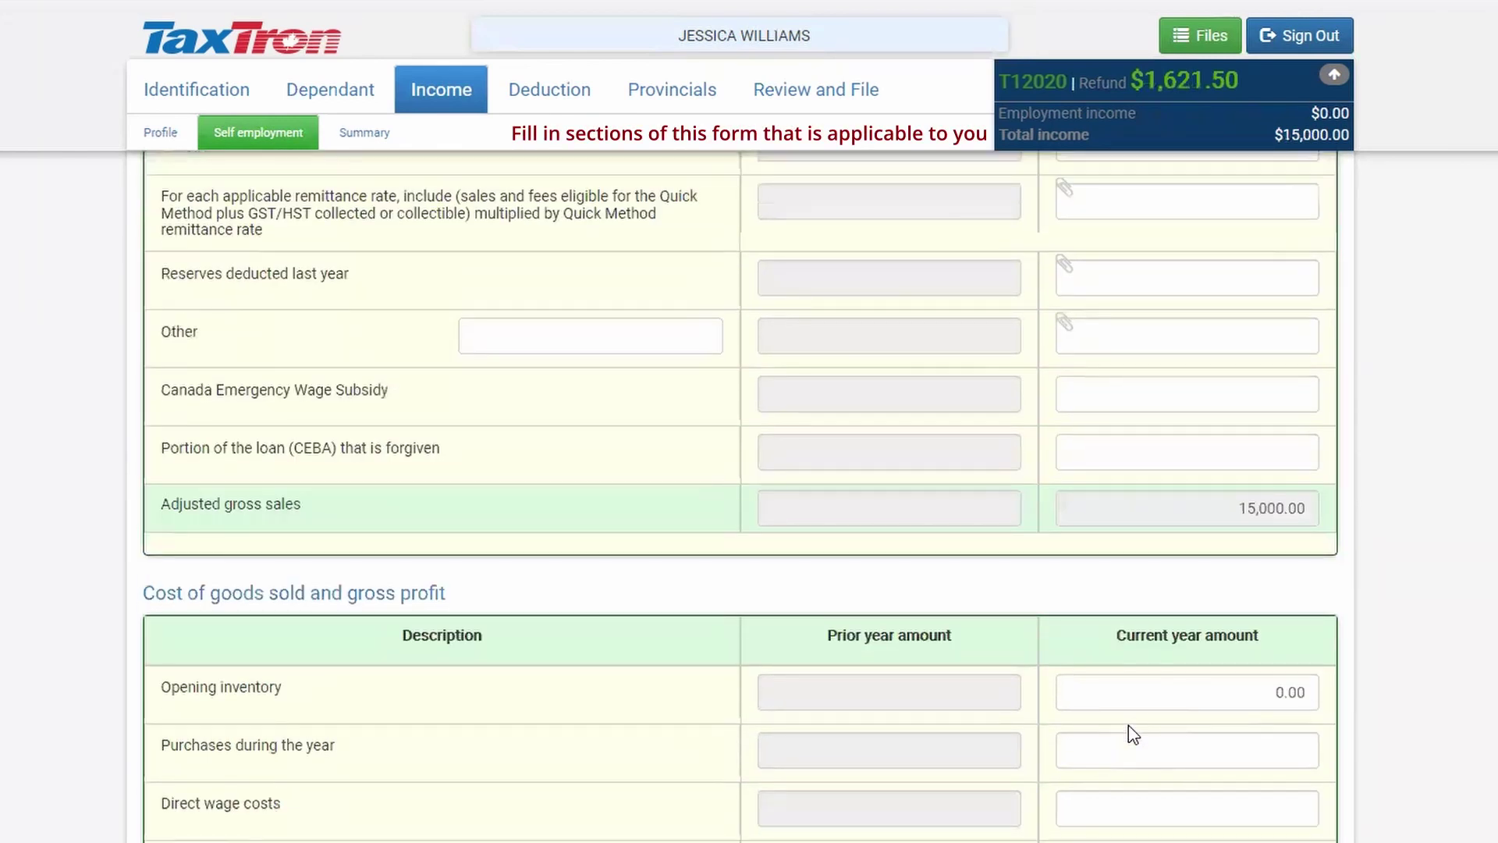
{"action": "scroll", "coordinate": [1131, 725], "scroll_direction": "up", "scroll_amount": 3}
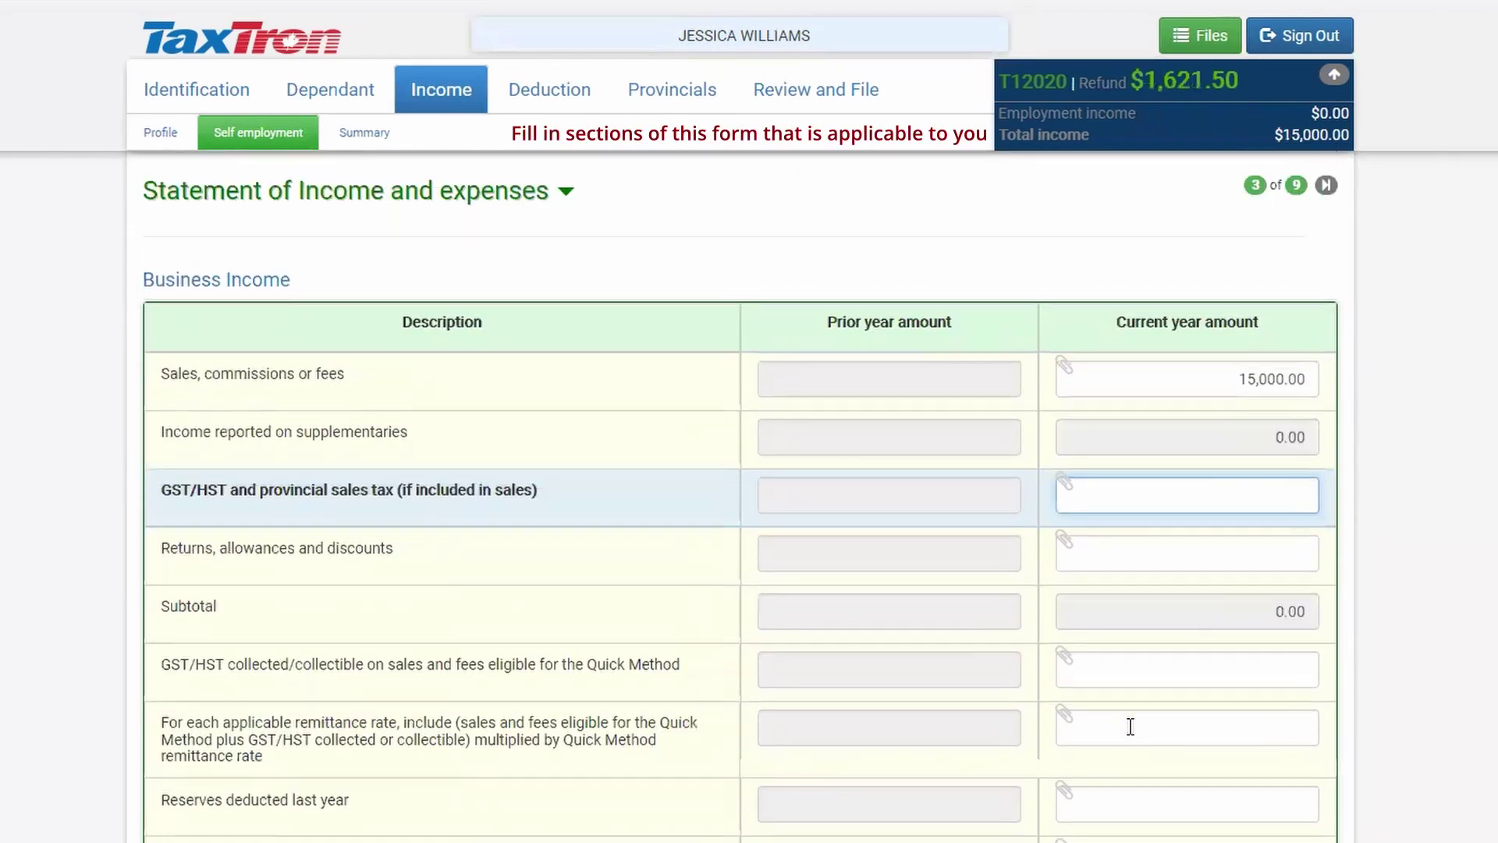
{"action": "scroll", "coordinate": [1131, 726], "scroll_direction": "down", "scroll_amount": 4}
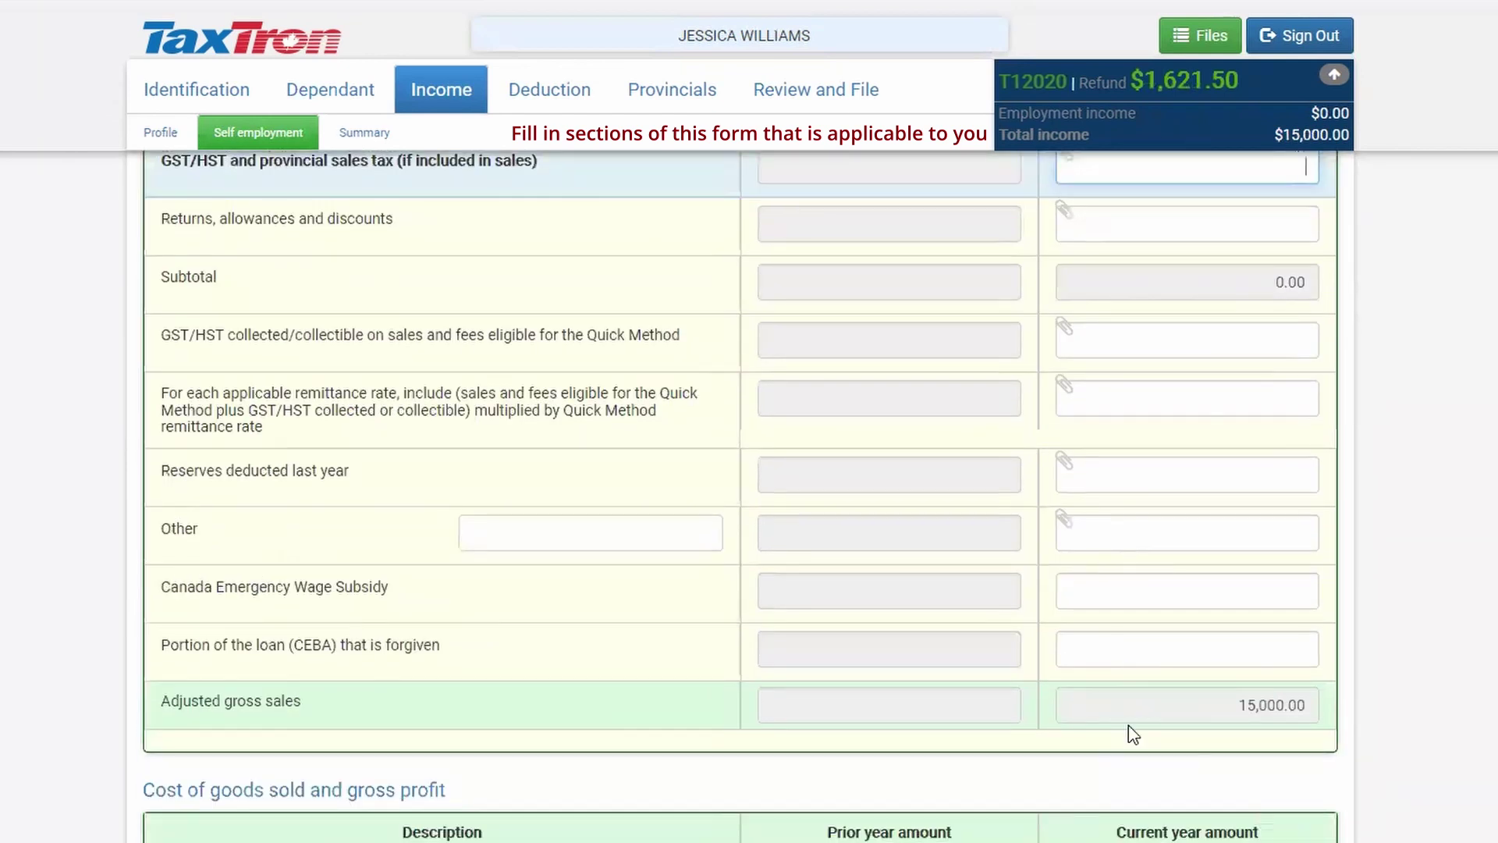
{"action": "scroll", "coordinate": [1128, 724], "scroll_direction": "down", "scroll_amount": 8}
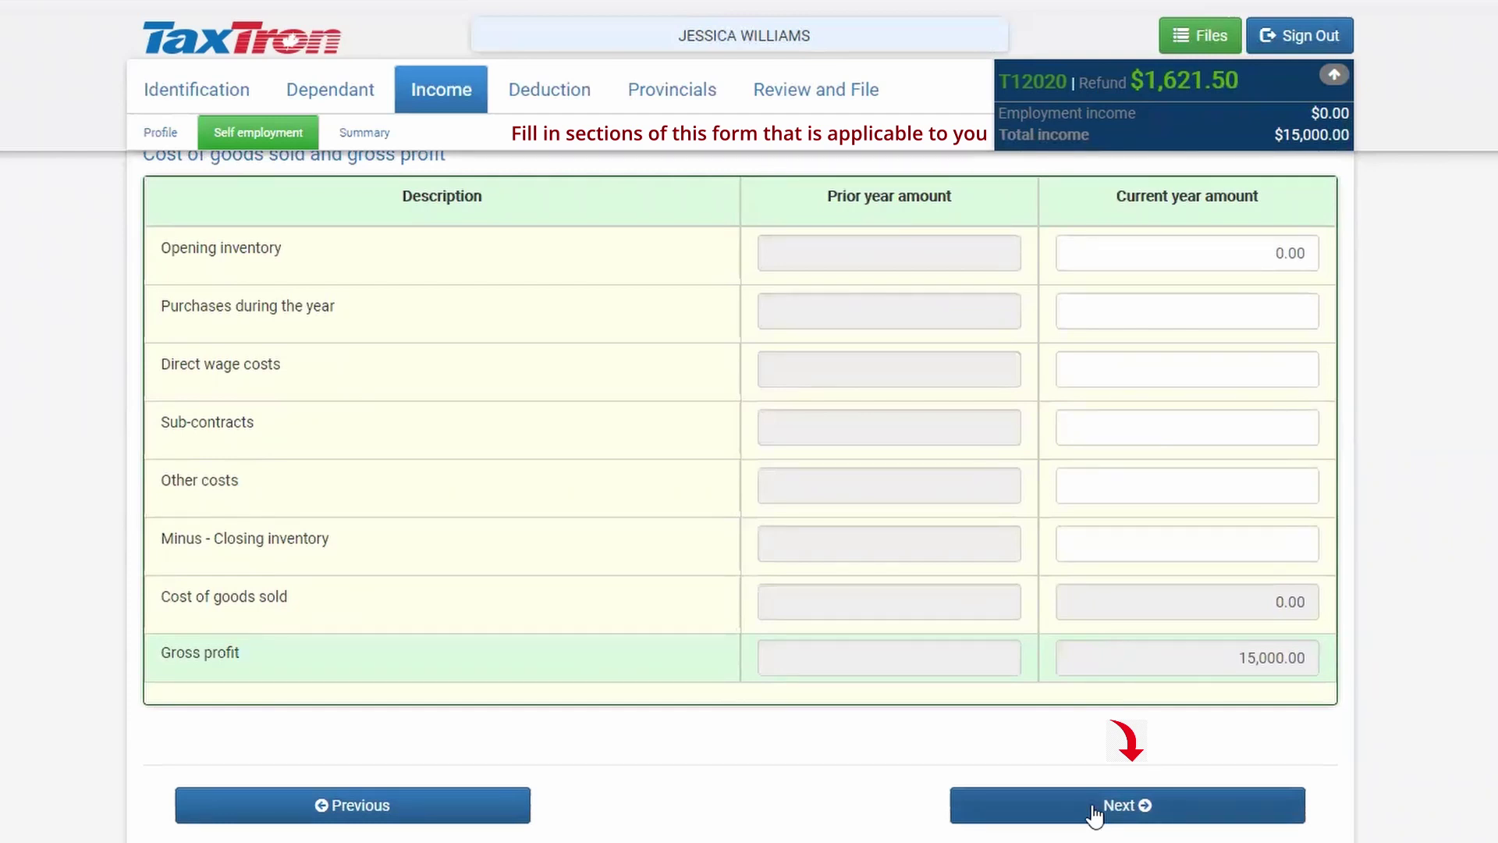
Review the expenses statement totalling 3,850.00, including 1,200.00 for telephone and utilities
{"action": "left_click", "coordinate": [1095, 812]}
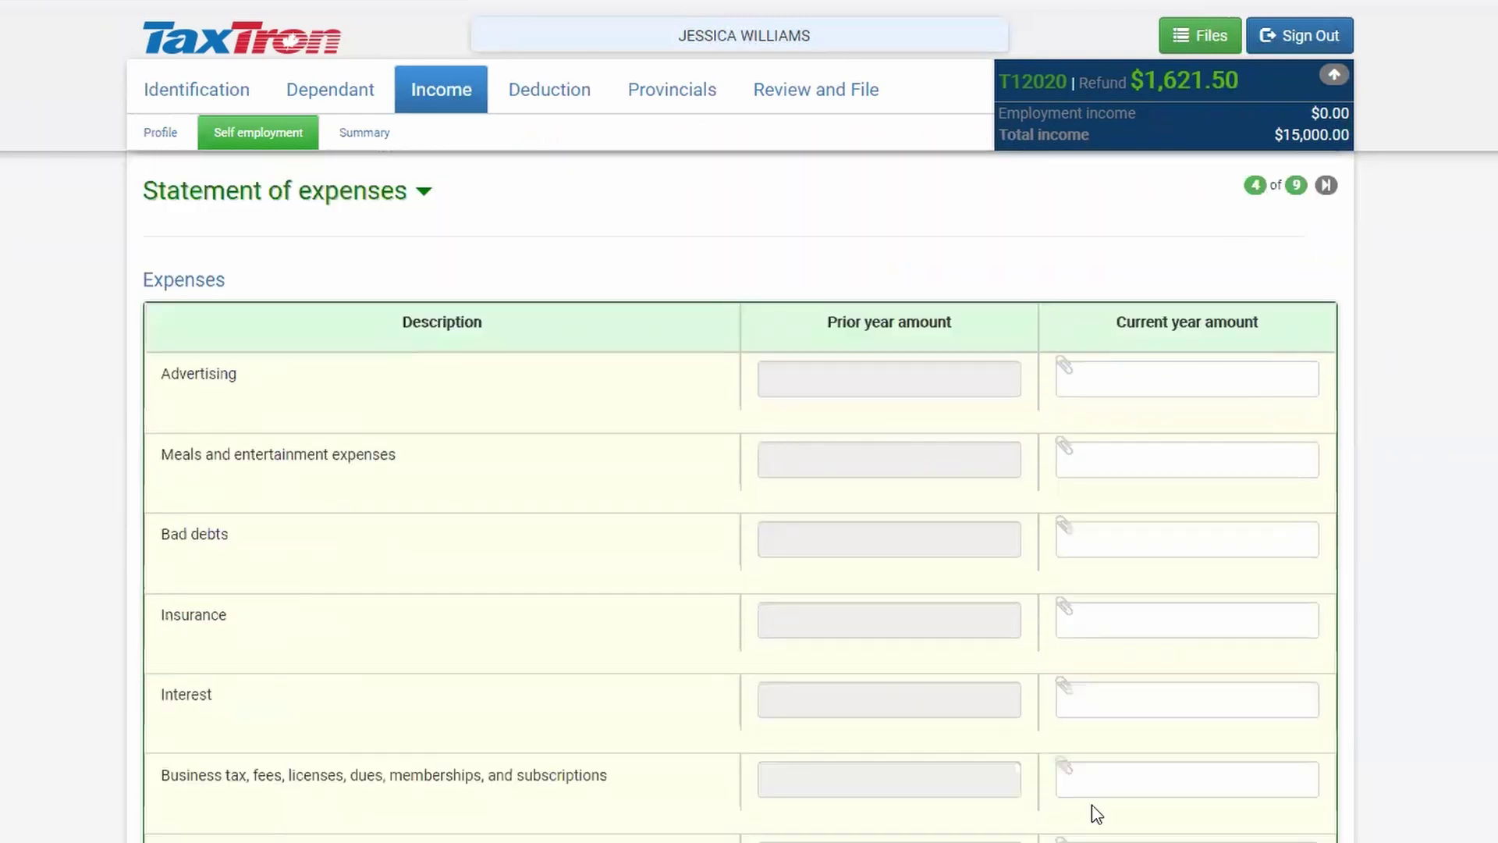
{"action": "scroll", "coordinate": [1144, 261], "scroll_direction": "down", "scroll_amount": 1}
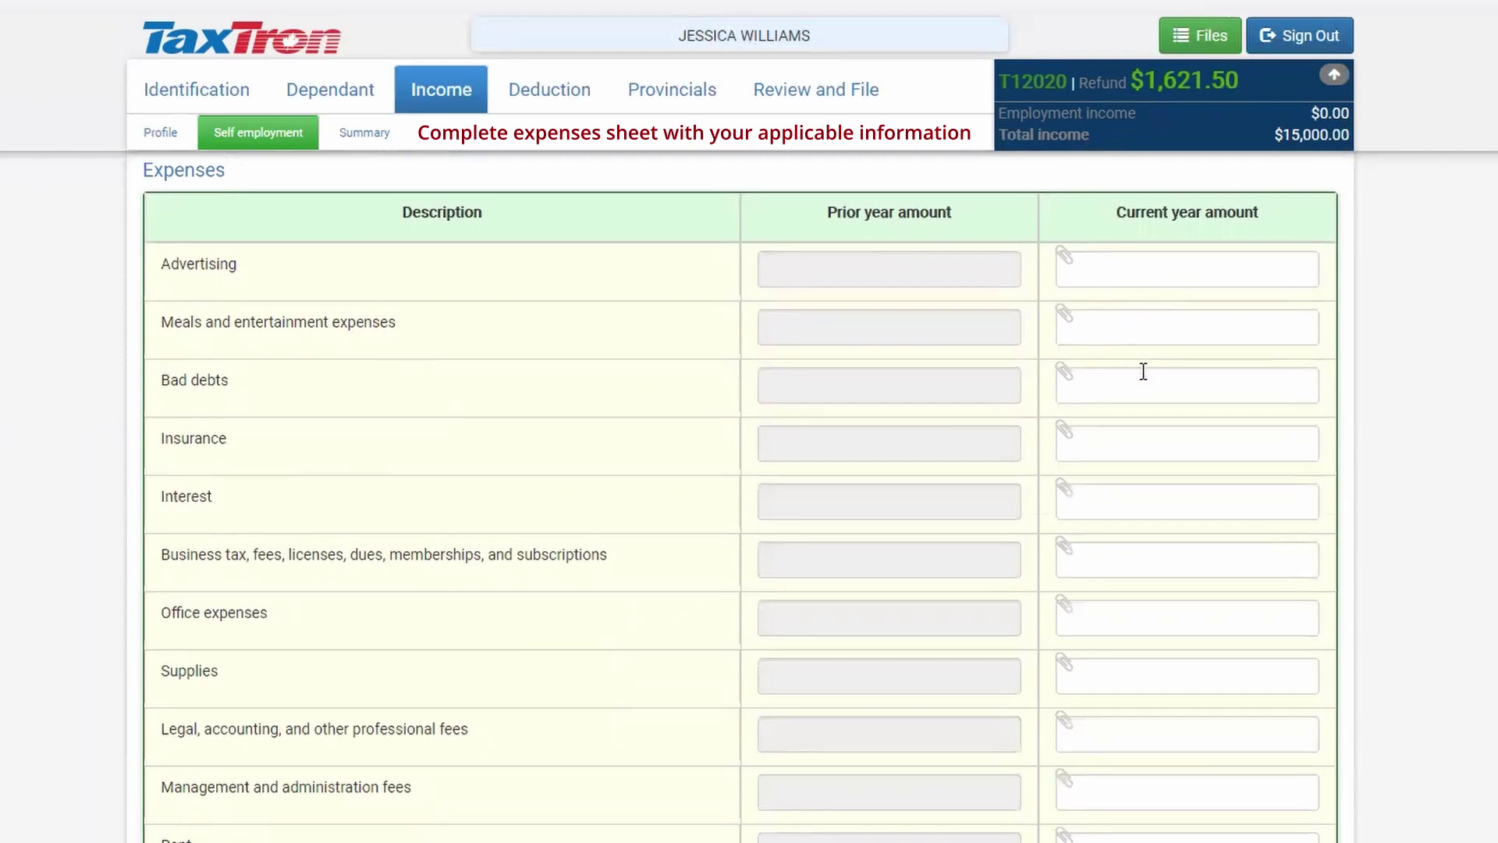
{"action": "scroll", "coordinate": [1143, 372], "scroll_direction": "down", "scroll_amount": 3}
{"action": "scroll", "coordinate": [1144, 371], "scroll_direction": "up", "scroll_amount": 3}
{"action": "scroll", "coordinate": [1131, 332], "scroll_direction": "down", "scroll_amount": 8}
{"action": "scroll", "coordinate": [1130, 351], "scroll_direction": "down", "scroll_amount": 3}
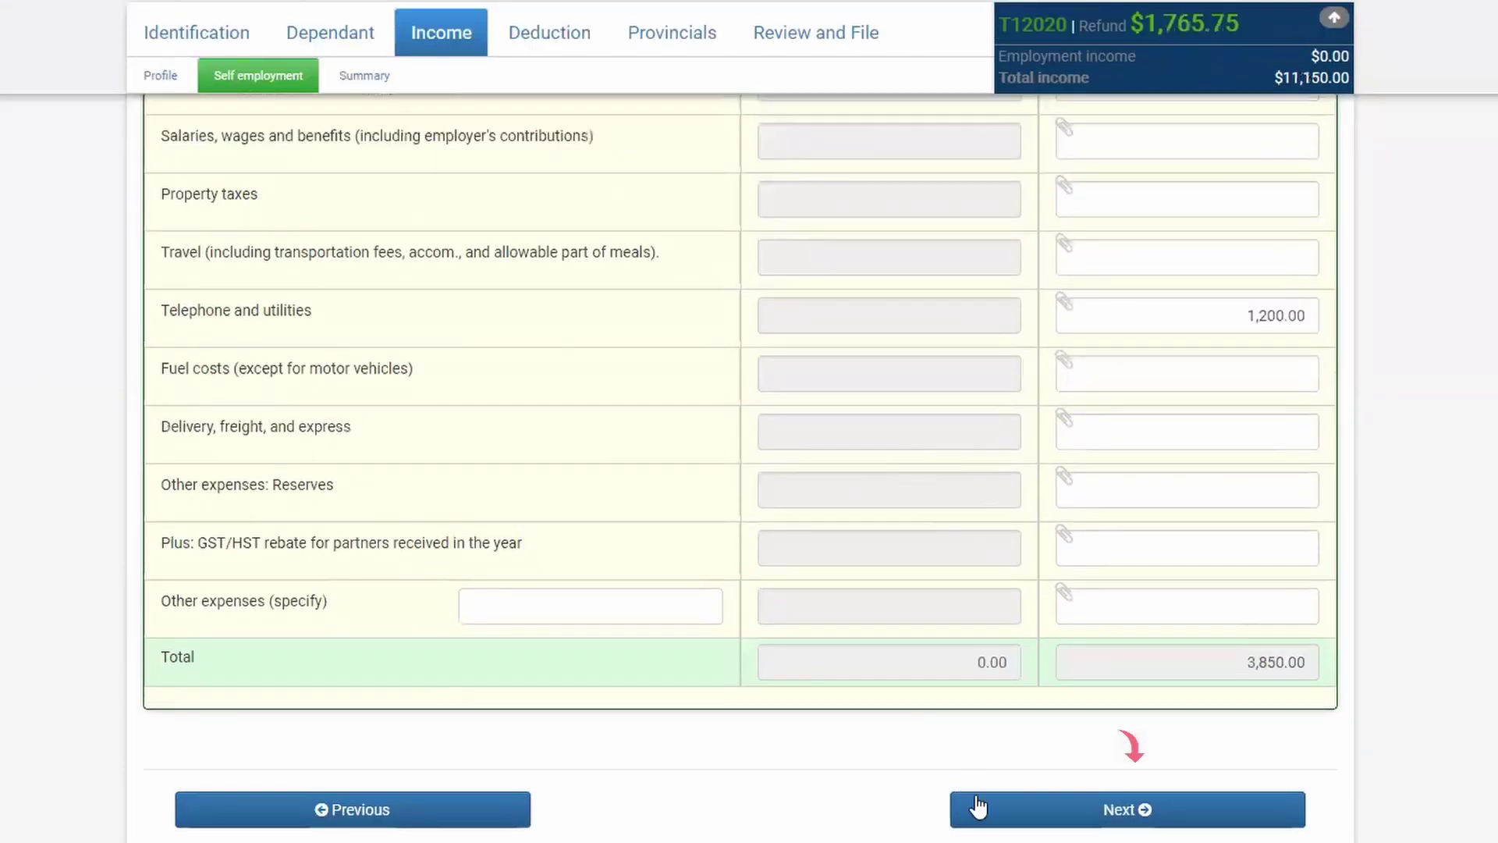
Pass through the motor vehicle expenses statement without entries to reach home office expenses
{"action": "left_click", "coordinate": [1048, 821]}
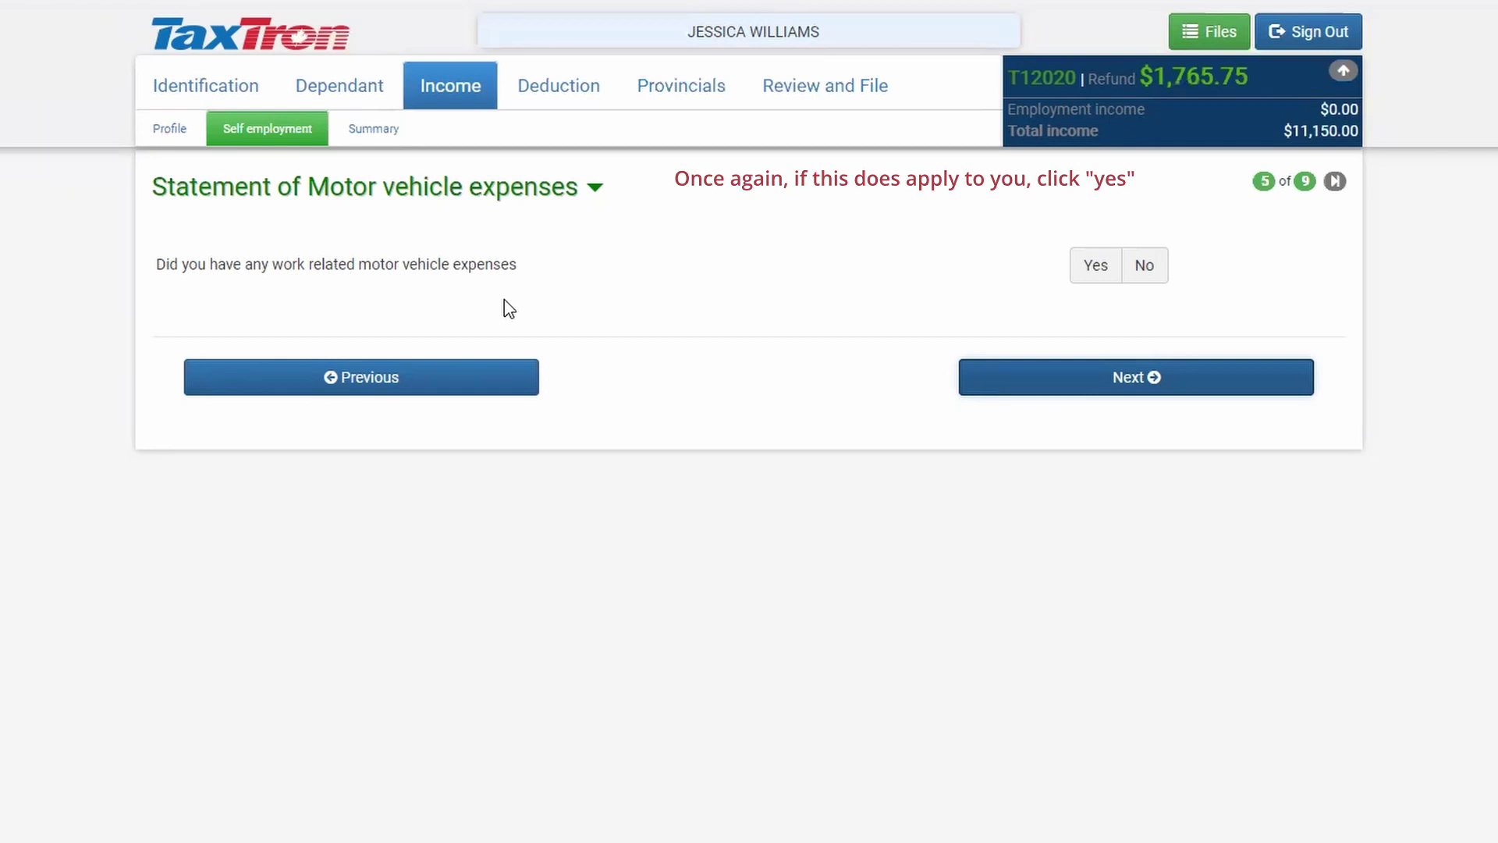
{"action": "left_click", "coordinate": [1070, 388]}
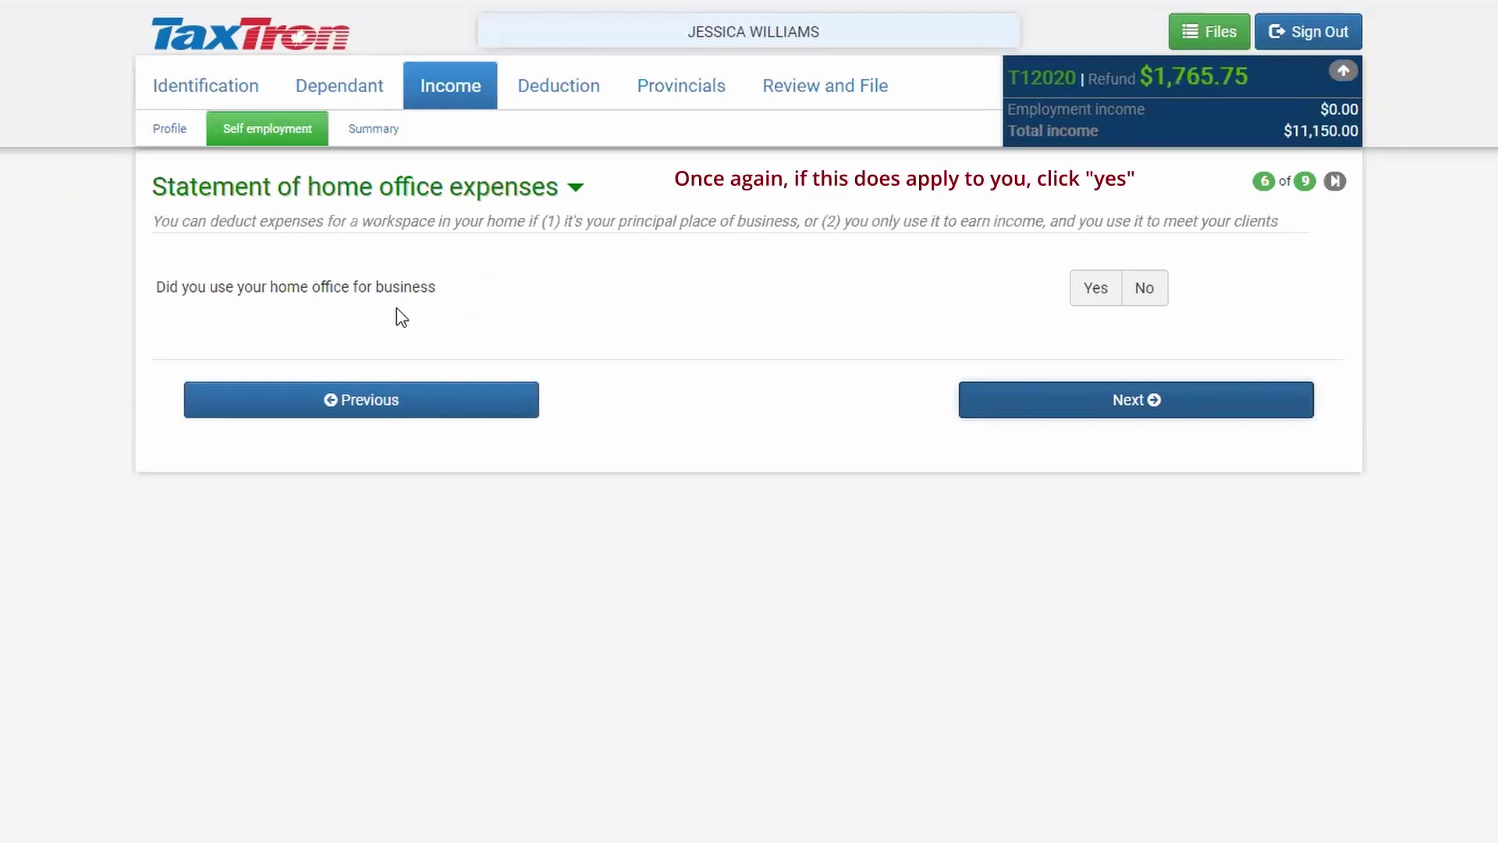
Confirm business use of the home office, leaving area percentage and heat-to-property-tax amounts blank
{"action": "left_click", "coordinate": [1092, 299]}
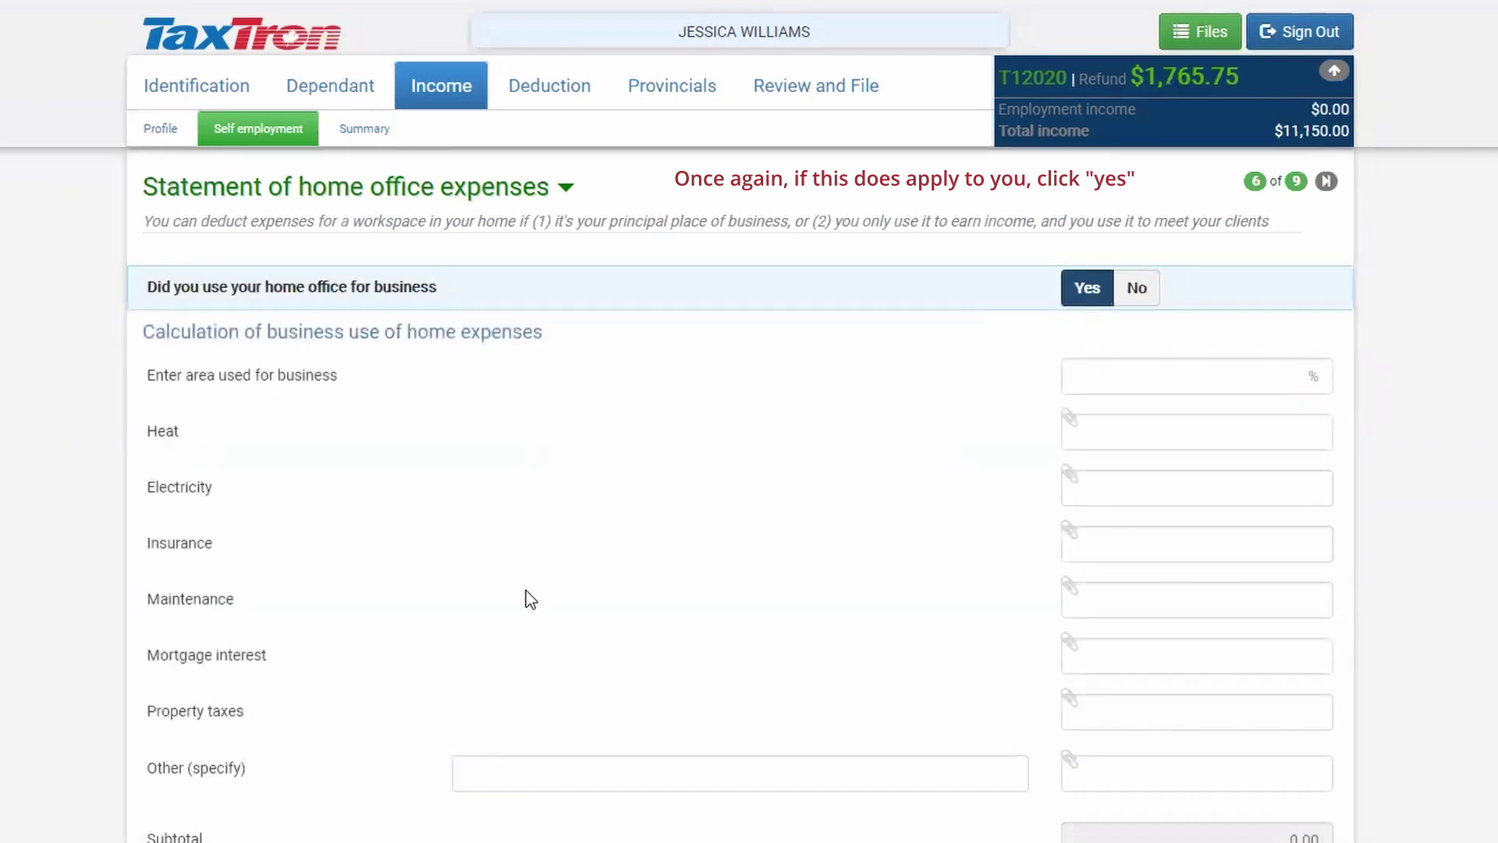
{"action": "left_click", "coordinate": [1108, 381]}
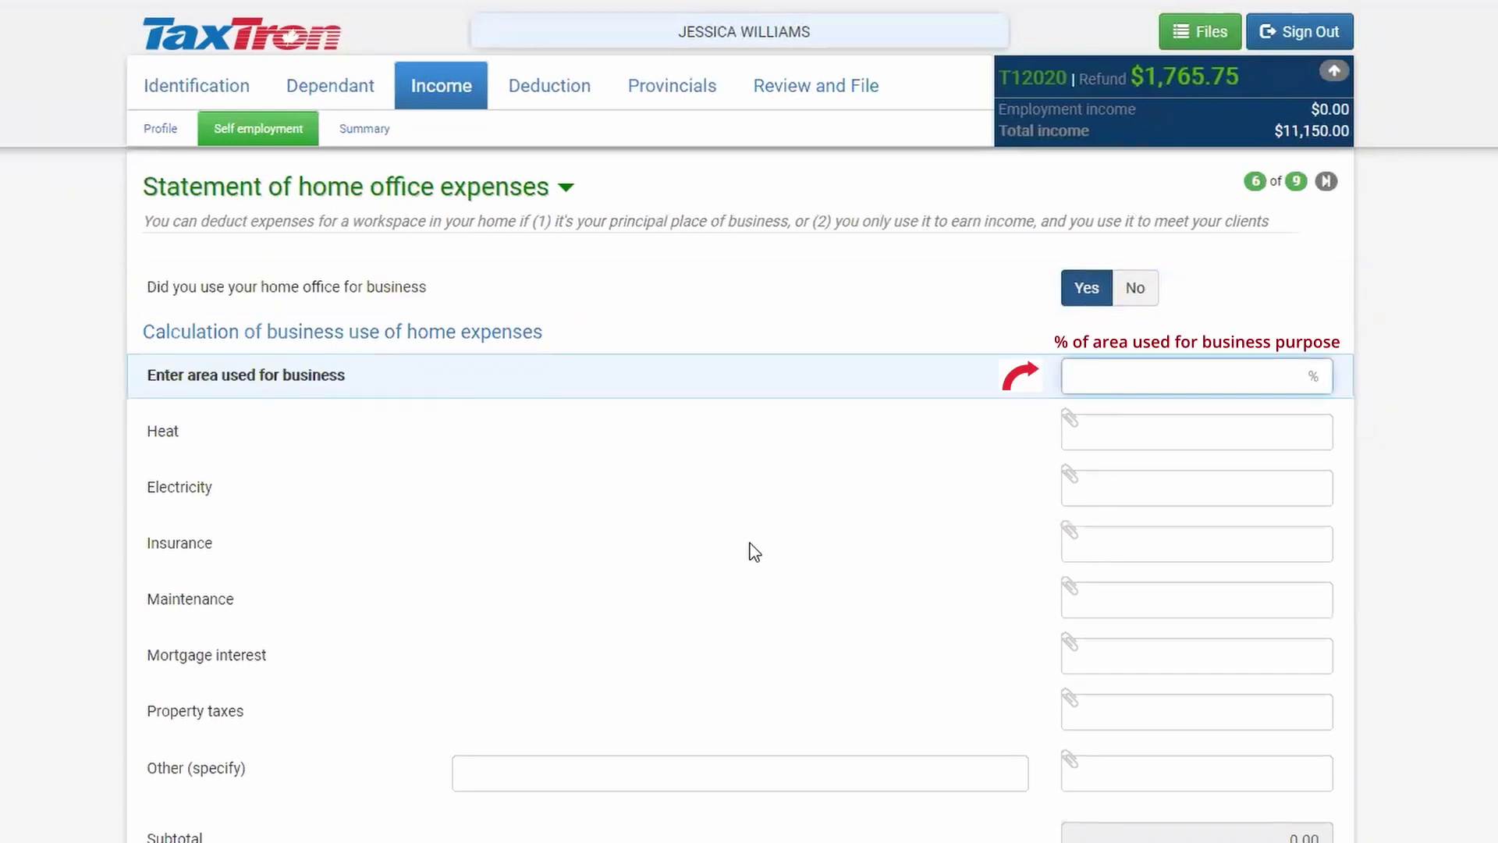
{"action": "left_click", "coordinate": [1121, 449]}
{"action": "left_click", "coordinate": [1103, 490]}
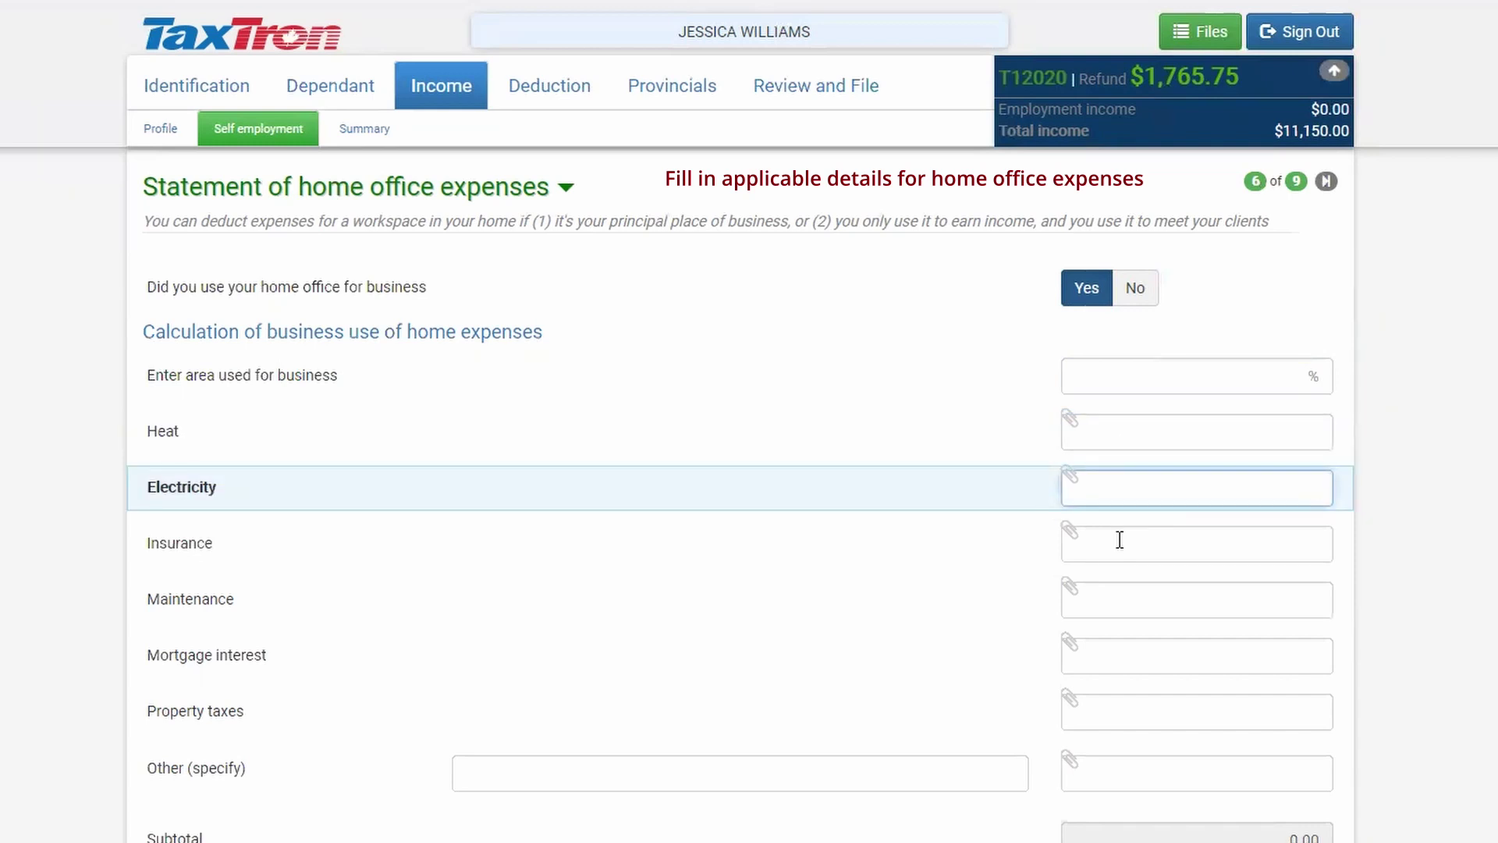
{"action": "left_click", "coordinate": [1117, 542]}
{"action": "left_click", "coordinate": [1126, 598]}
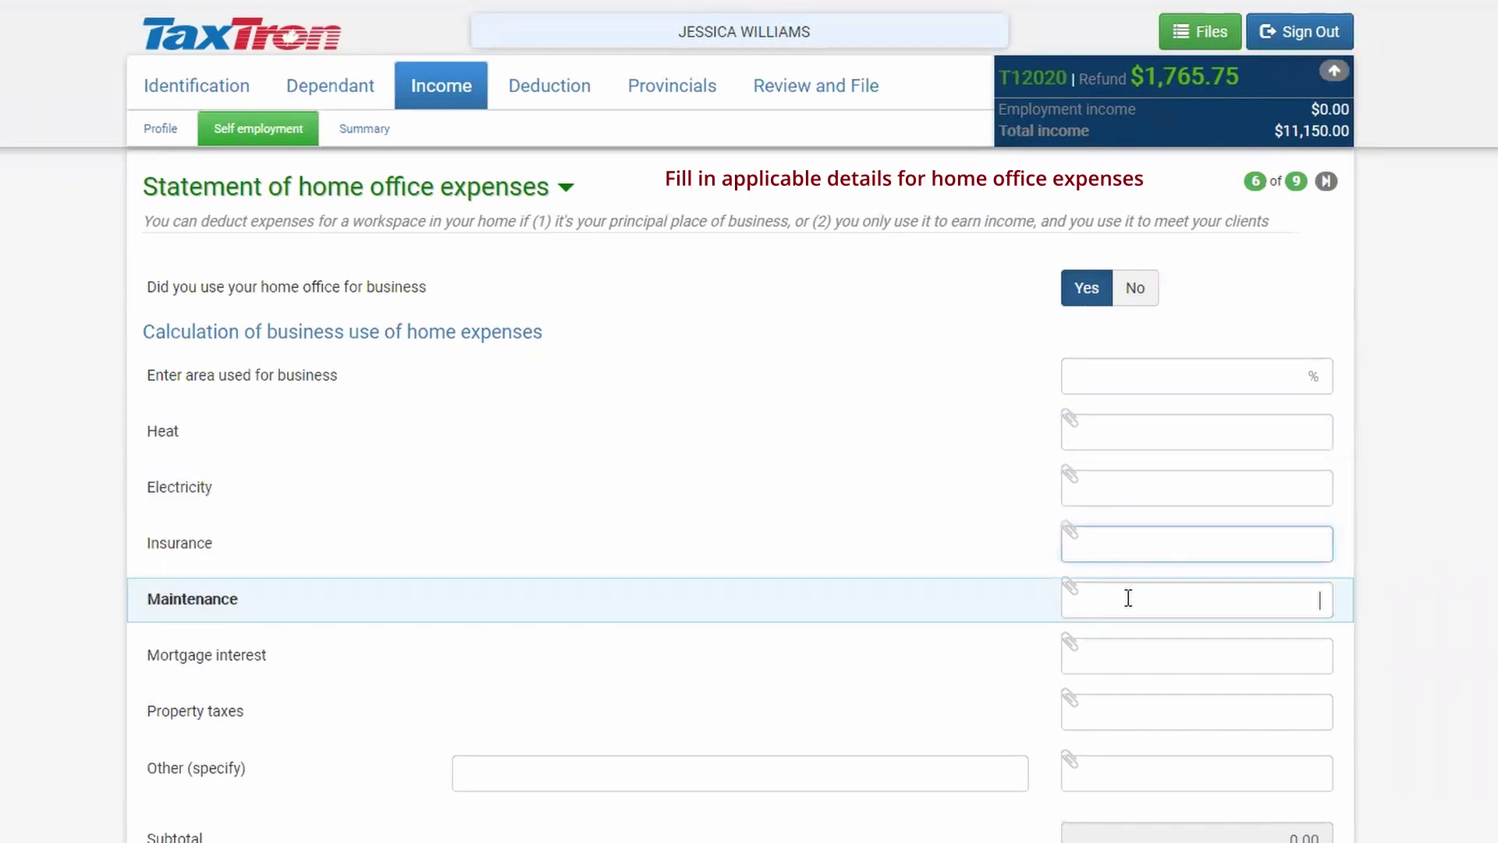
{"action": "left_click", "coordinate": [1134, 664]}
{"action": "left_click", "coordinate": [1156, 718]}
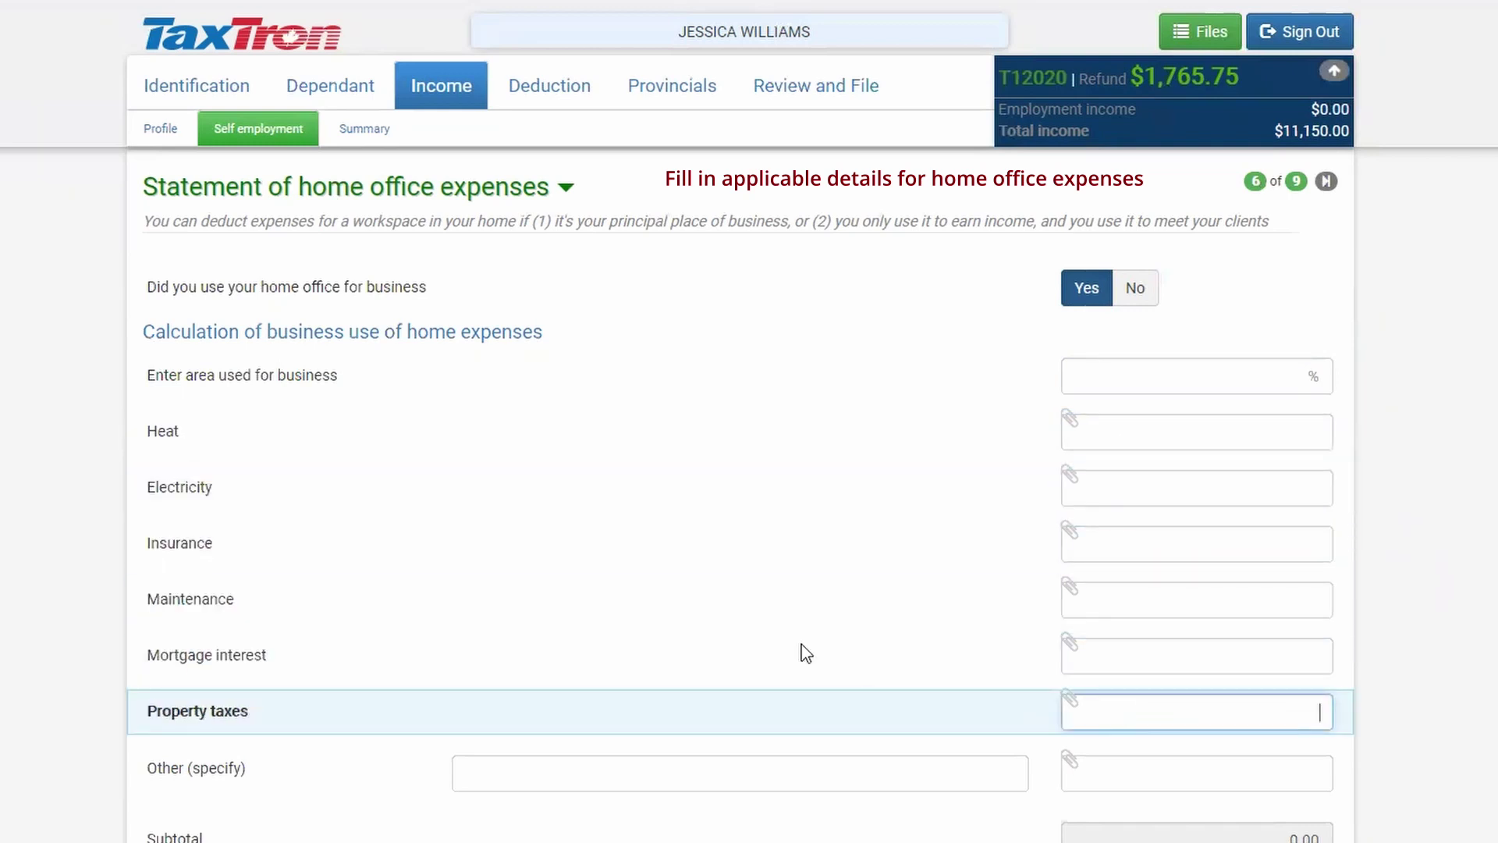
Leave the other home expense amount and description empty and continue to the assets section
{"action": "scroll", "coordinate": [733, 616], "scroll_direction": "down", "scroll_amount": 1}
{"action": "scroll", "coordinate": [733, 617], "scroll_direction": "down", "scroll_amount": 2}
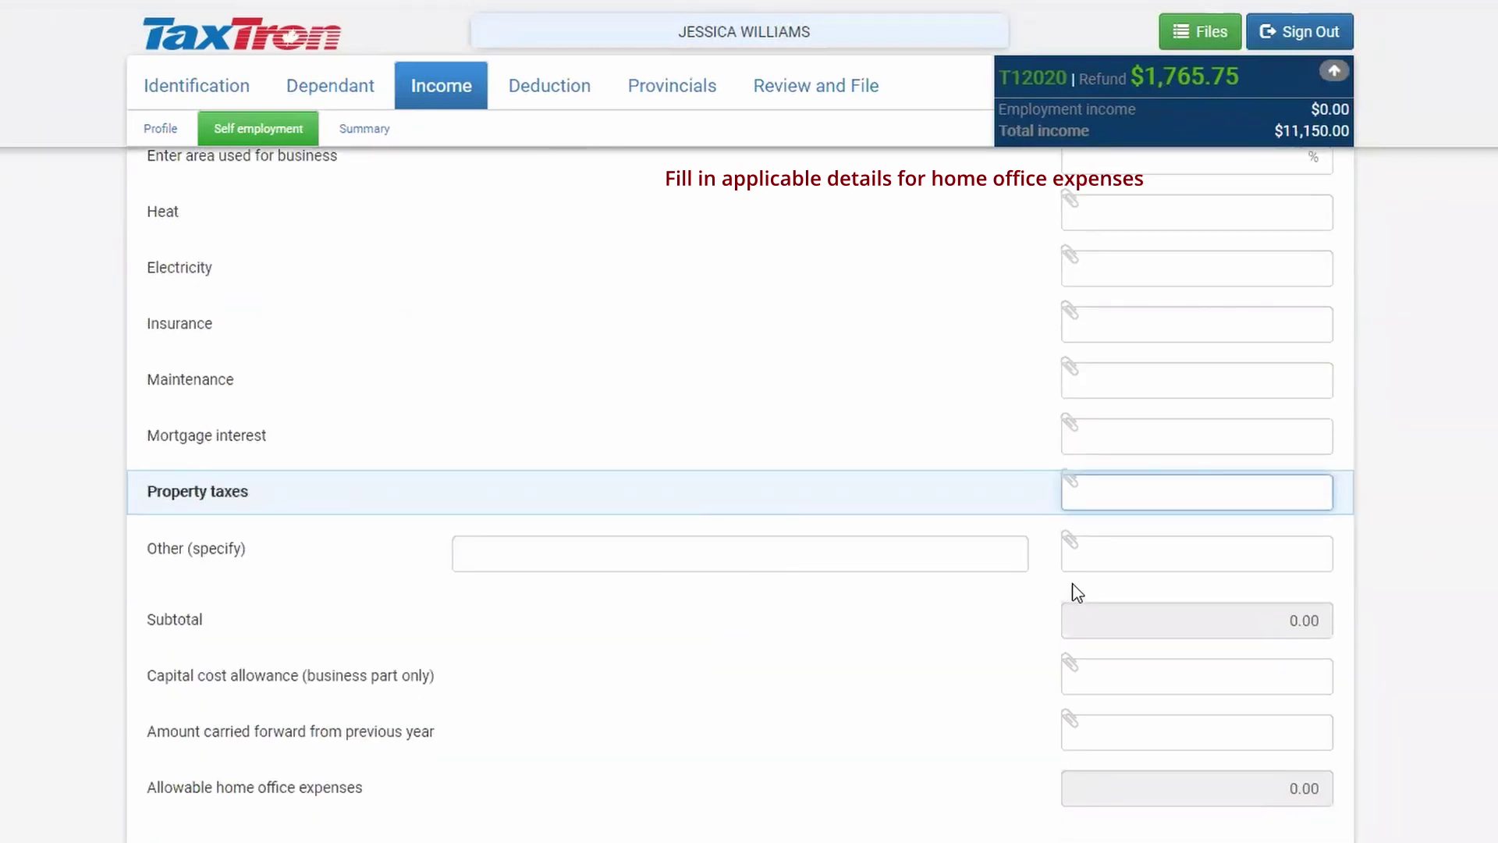
{"action": "left_click", "coordinate": [1112, 558]}
{"action": "scroll", "coordinate": [668, 488], "scroll_direction": "up", "scroll_amount": 2}
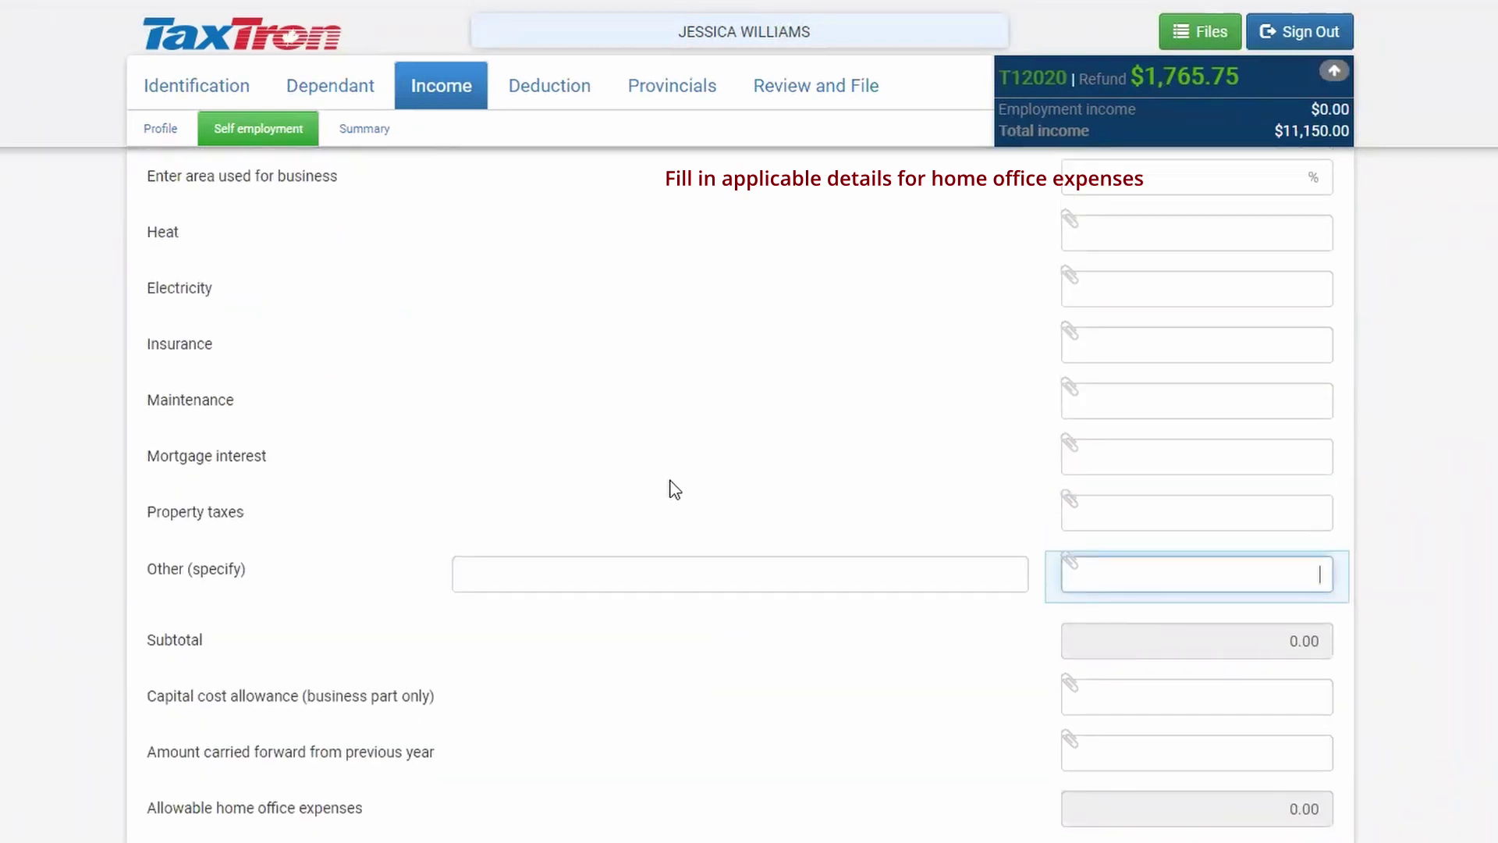
{"action": "scroll", "coordinate": [291, 593], "scroll_direction": "down", "scroll_amount": 2}
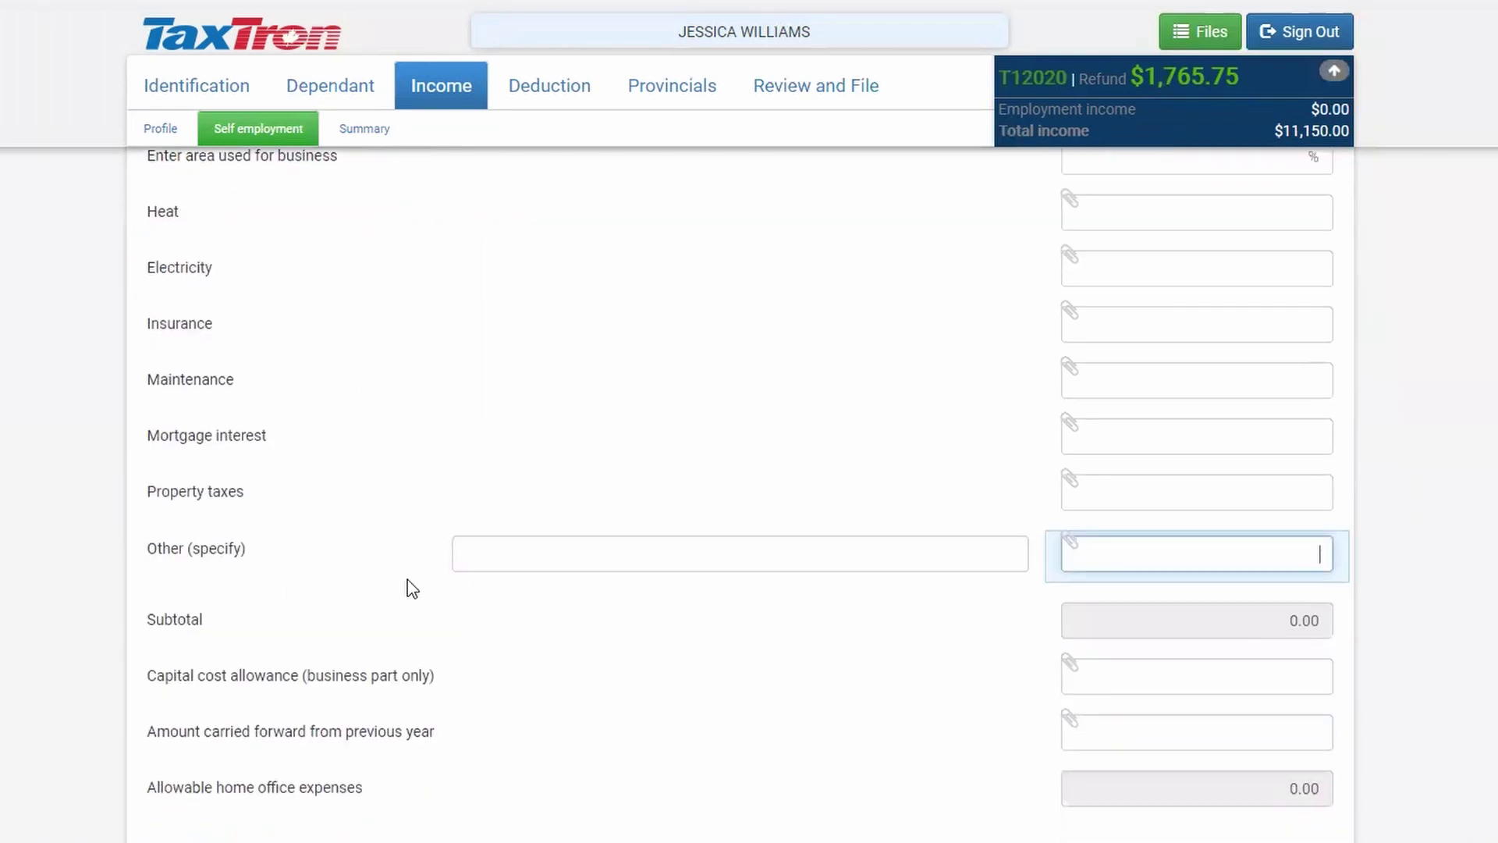
{"action": "left_click", "coordinate": [522, 553]}
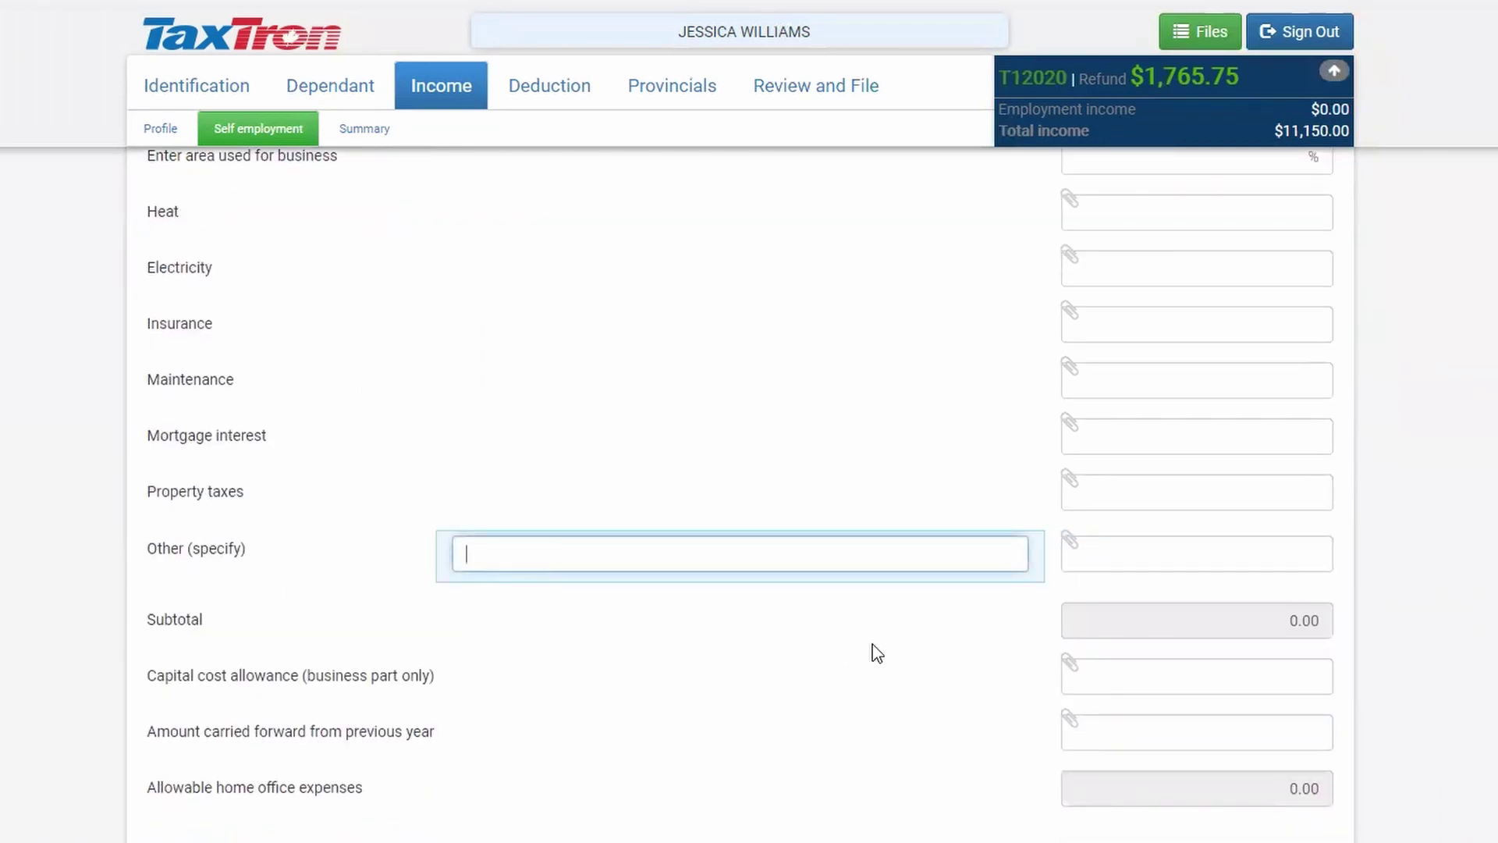
{"action": "scroll", "coordinate": [877, 646], "scroll_direction": "down", "scroll_amount": 2}
{"action": "left_click", "coordinate": [1014, 809]}
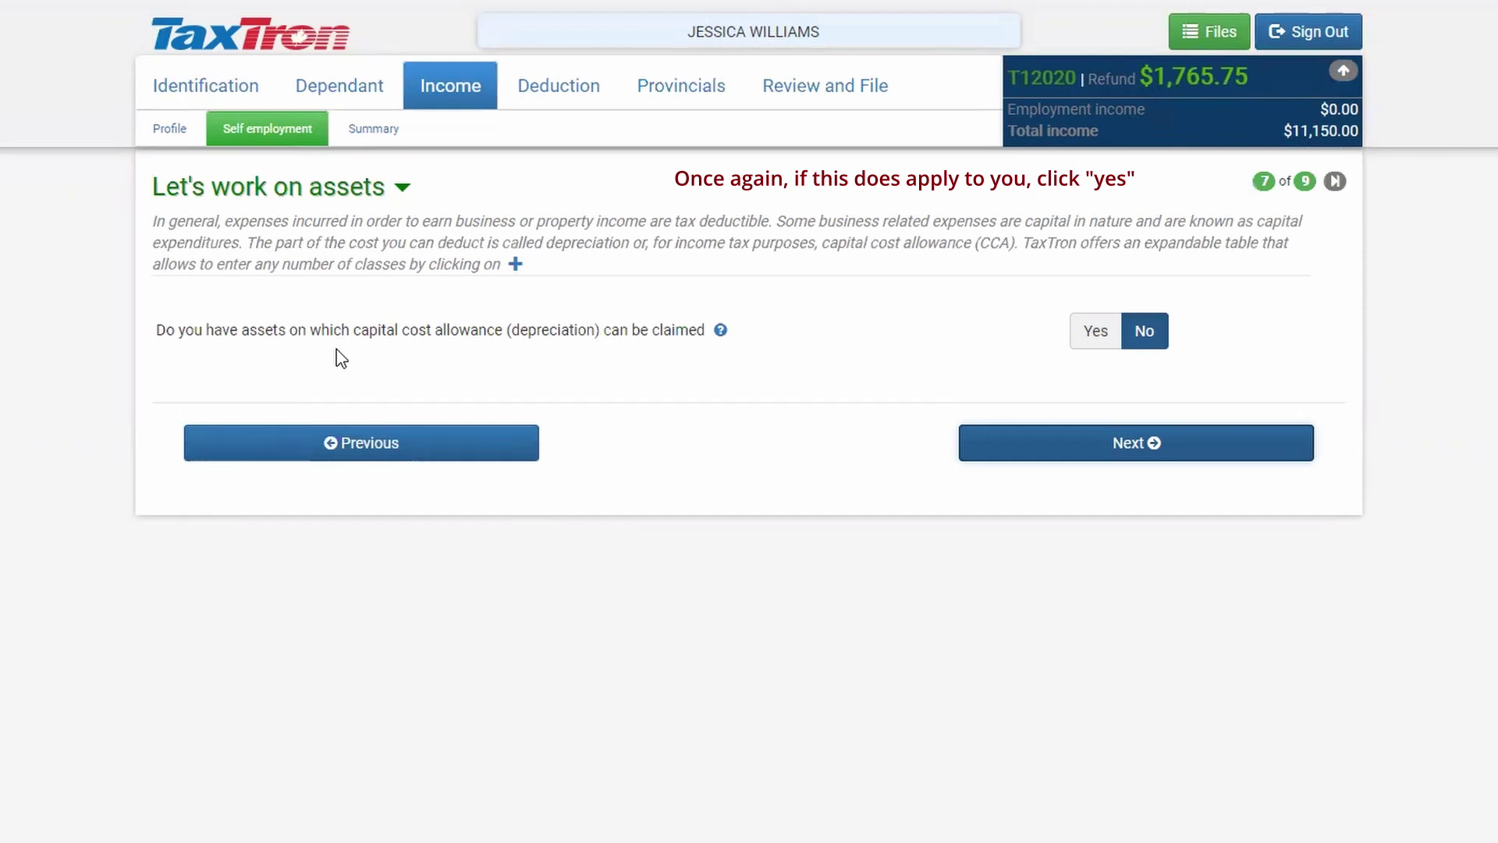
Leave the capital cost allowance question unanswered and advance to Other business information
{"action": "left_click", "coordinate": [1105, 337]}
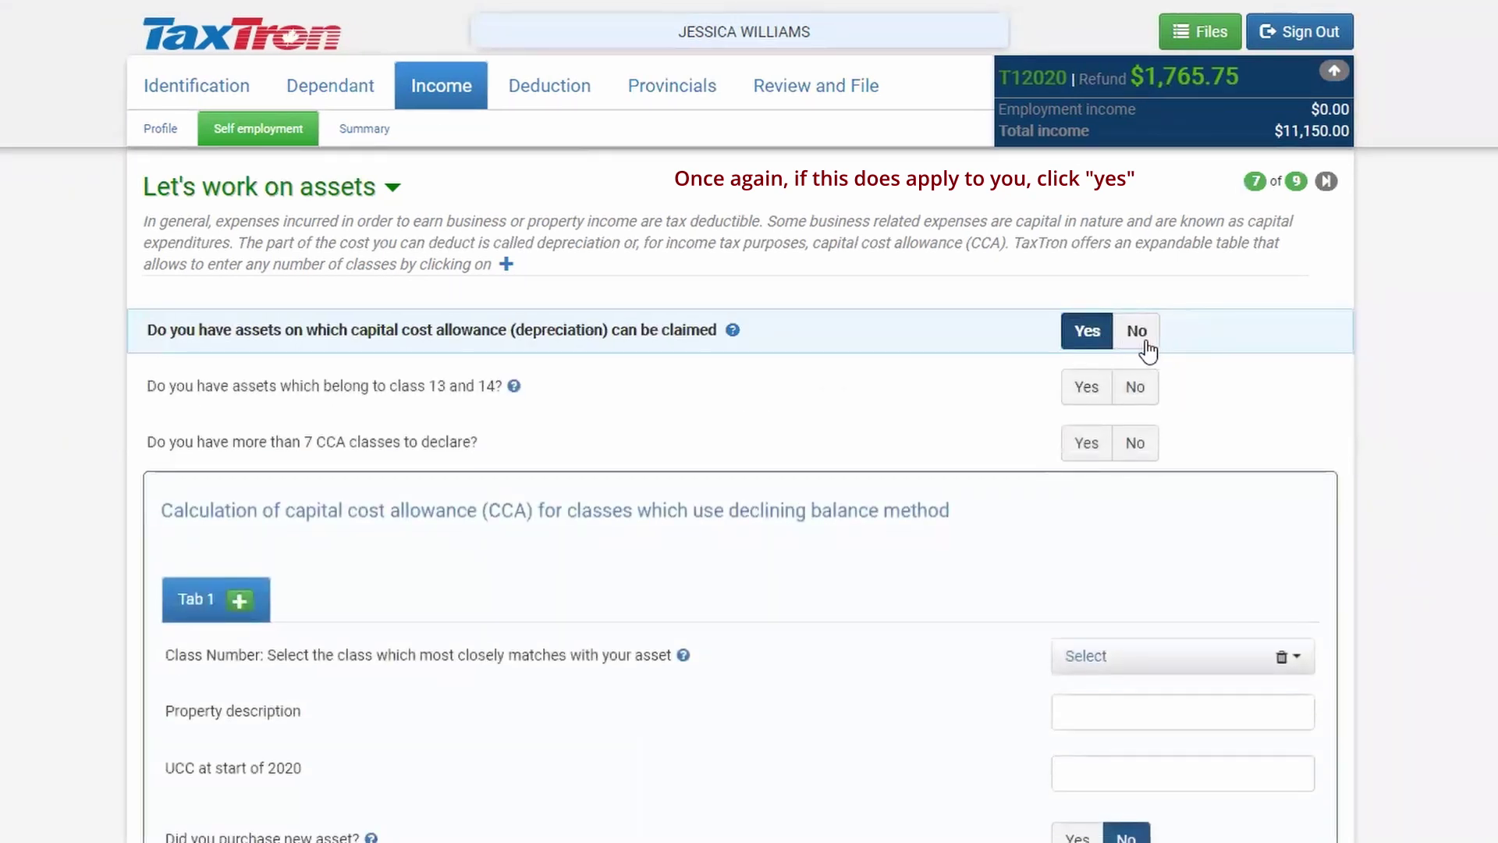
{"action": "left_click", "coordinate": [1137, 332]}
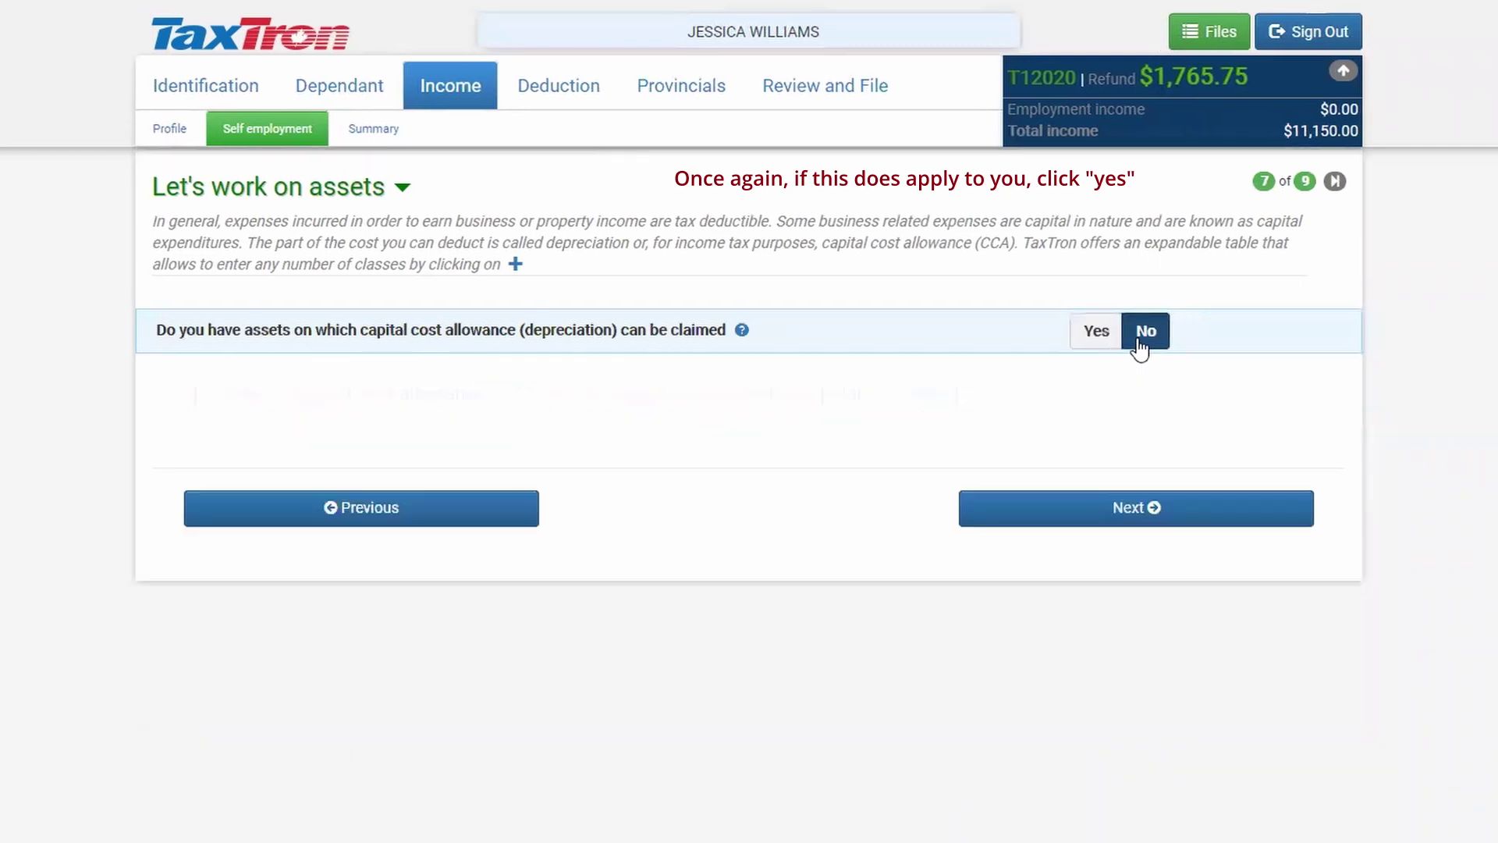
{"action": "left_click", "coordinate": [1137, 336]}
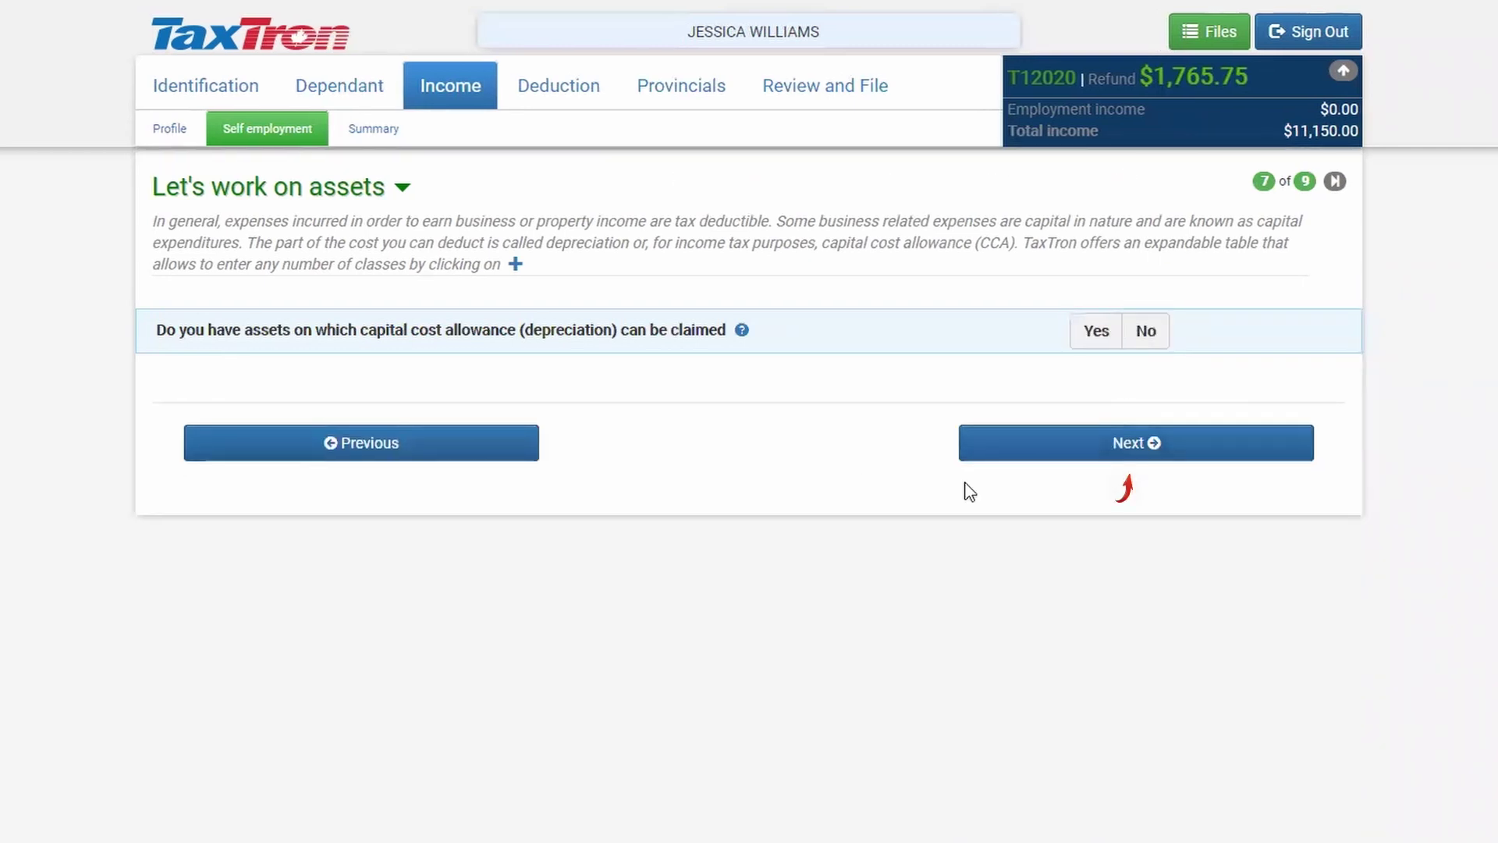
{"action": "left_click", "coordinate": [1048, 452]}
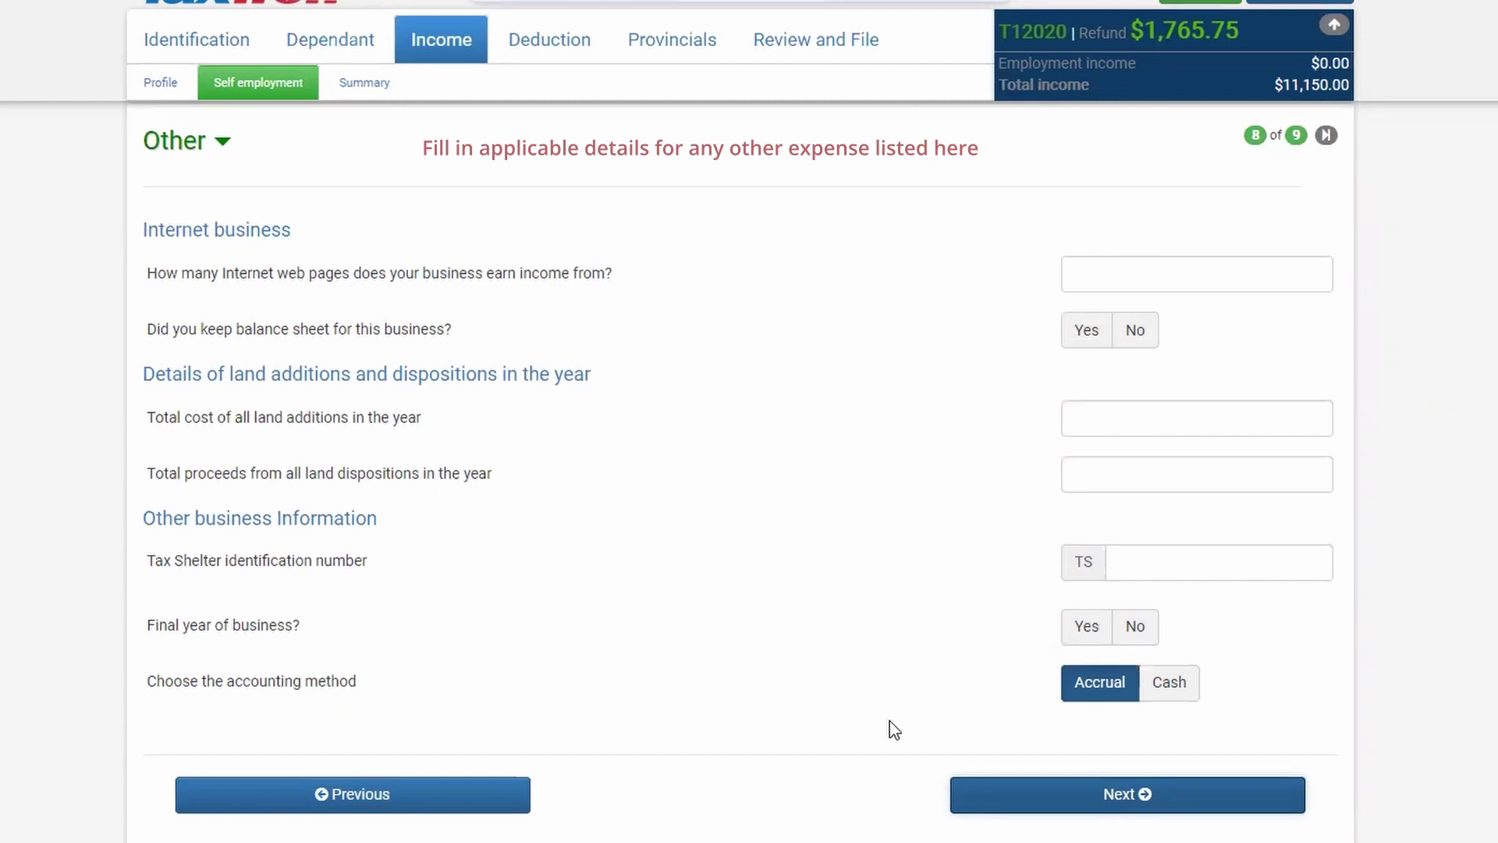
Open the T2125 Summary showing 15,000.00 gross and 11,150.00 net, and generate its summary PDF
{"action": "left_click", "coordinate": [1067, 796]}
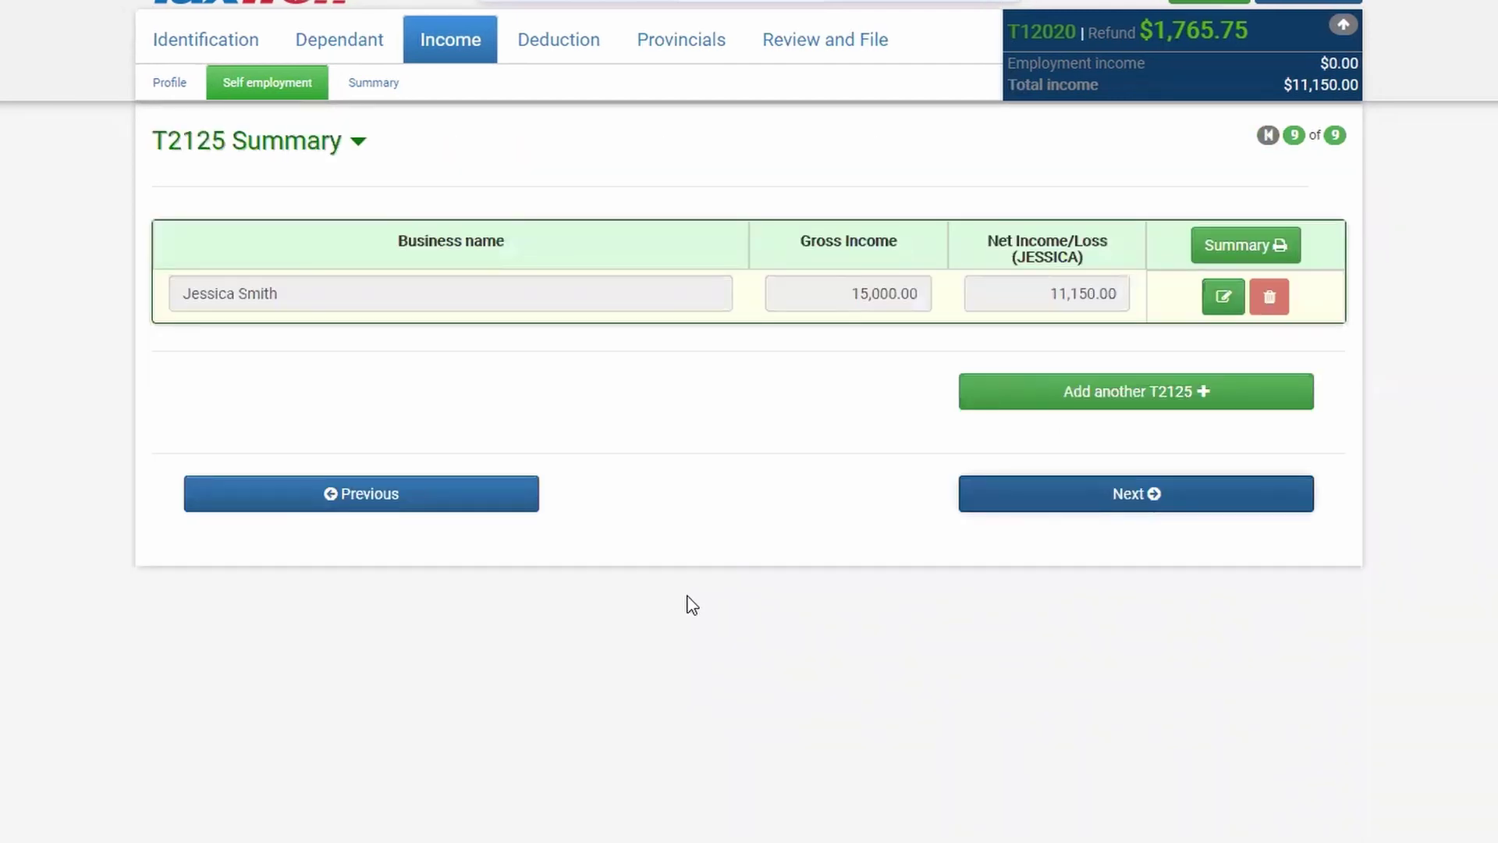
{"action": "left_click", "coordinate": [1274, 248]}
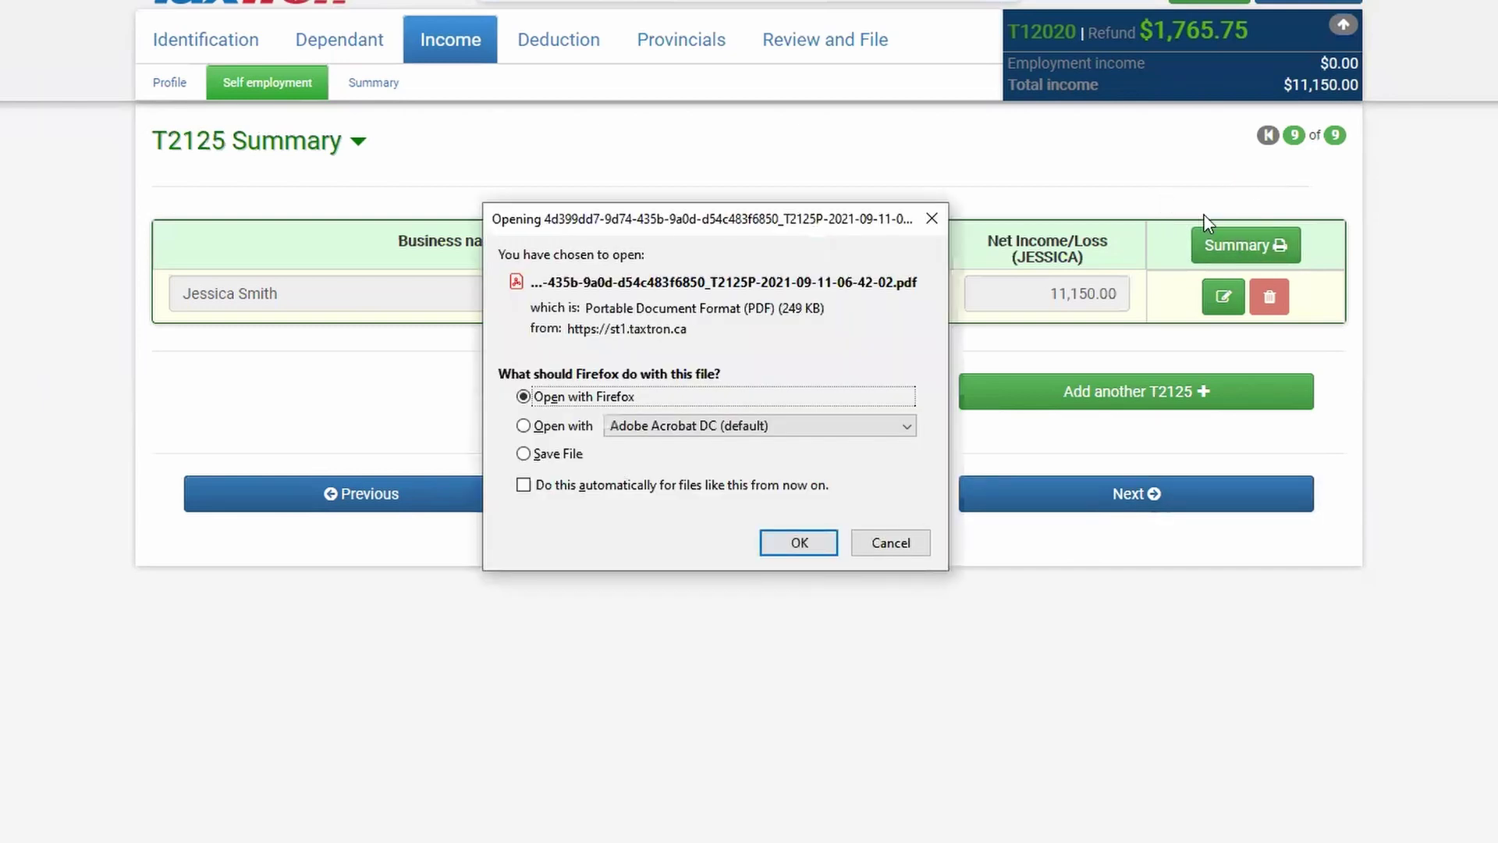
Open the T2125 summary PDF in Firefox and review the 7-page statement showing 11,150.00 net income
{"action": "left_click", "coordinate": [806, 545]}
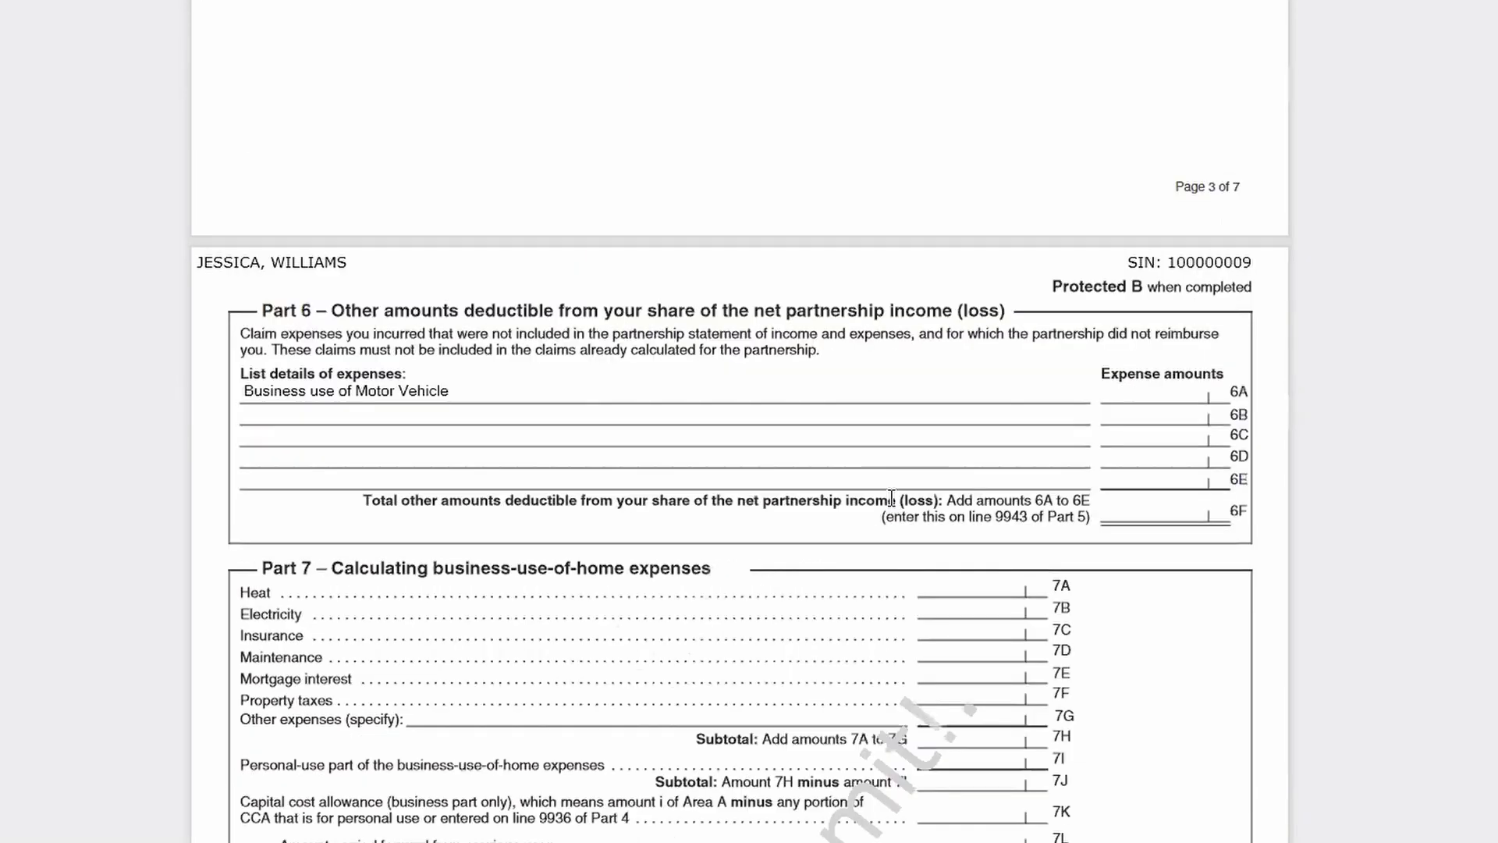
{"action": "scroll", "coordinate": [889, 504], "scroll_direction": "up", "scroll_amount": 15}
{"action": "scroll", "coordinate": [892, 499], "scroll_direction": "up", "scroll_amount": 20}
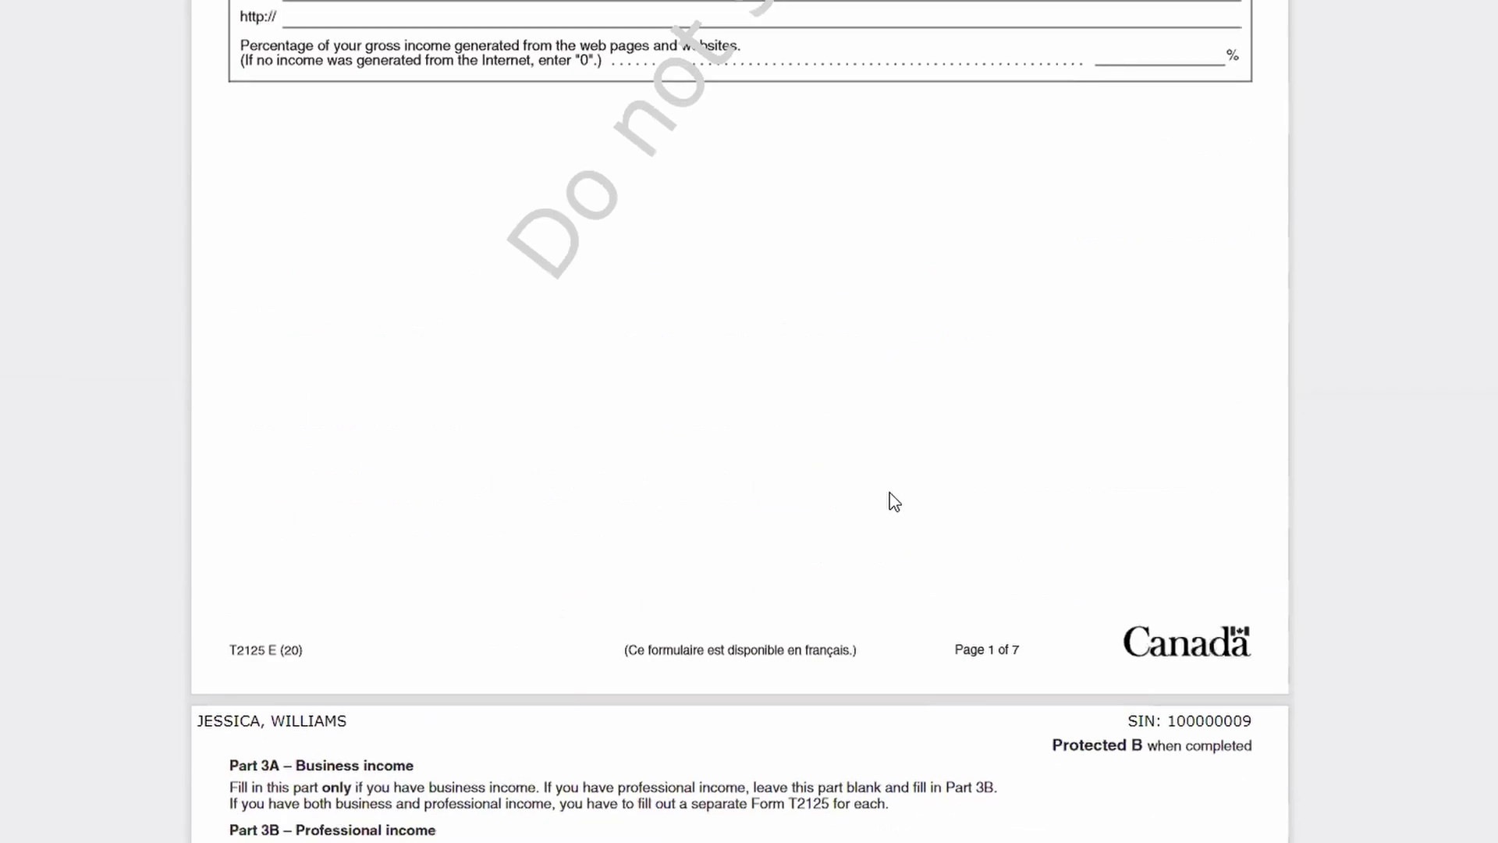